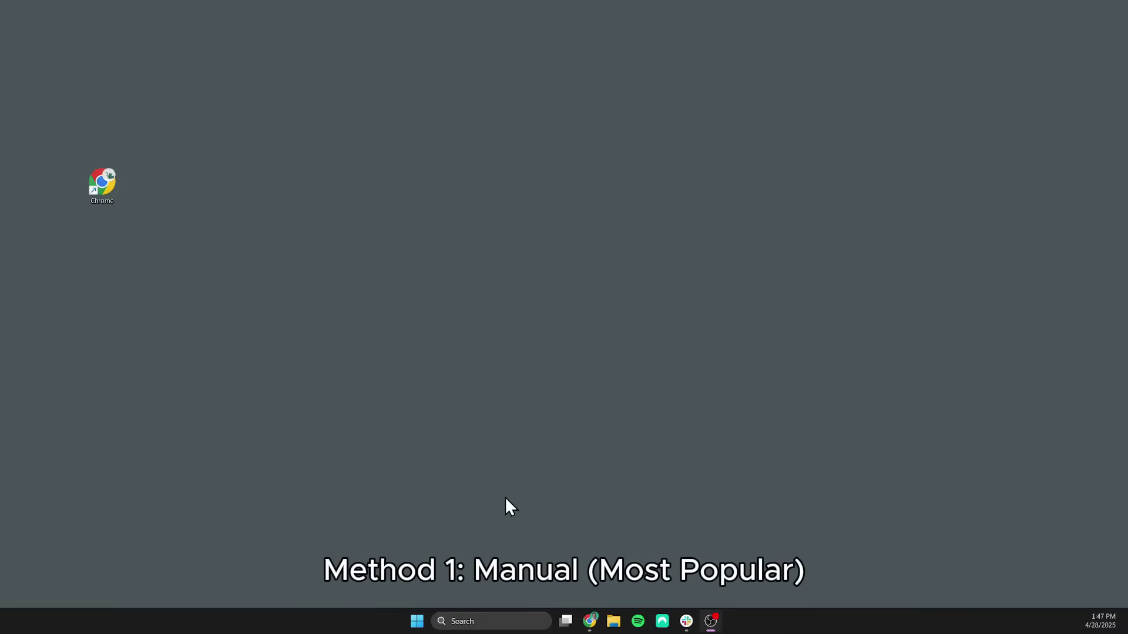
Step: Launch Chrome and open the System page of its settings
double_click(112, 181)
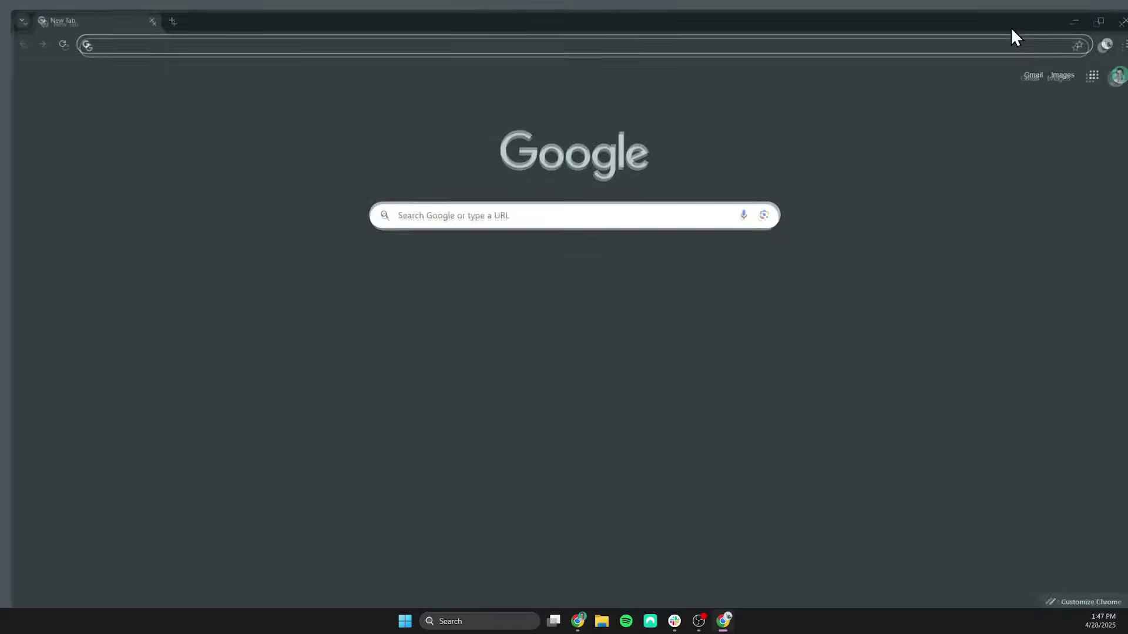
click(1116, 35)
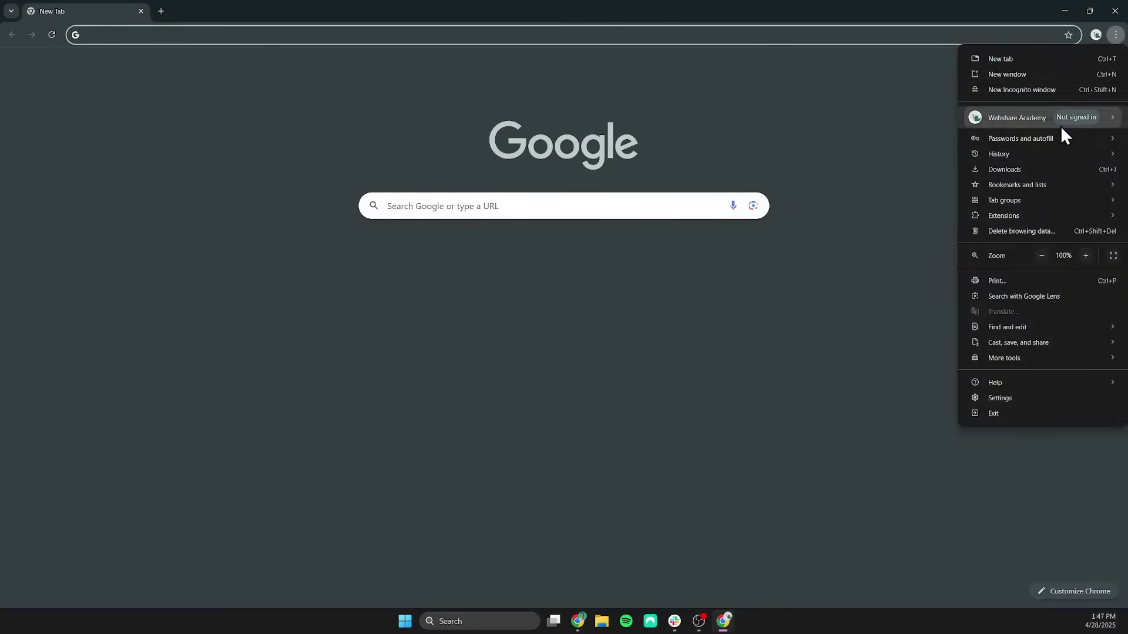
click(1014, 399)
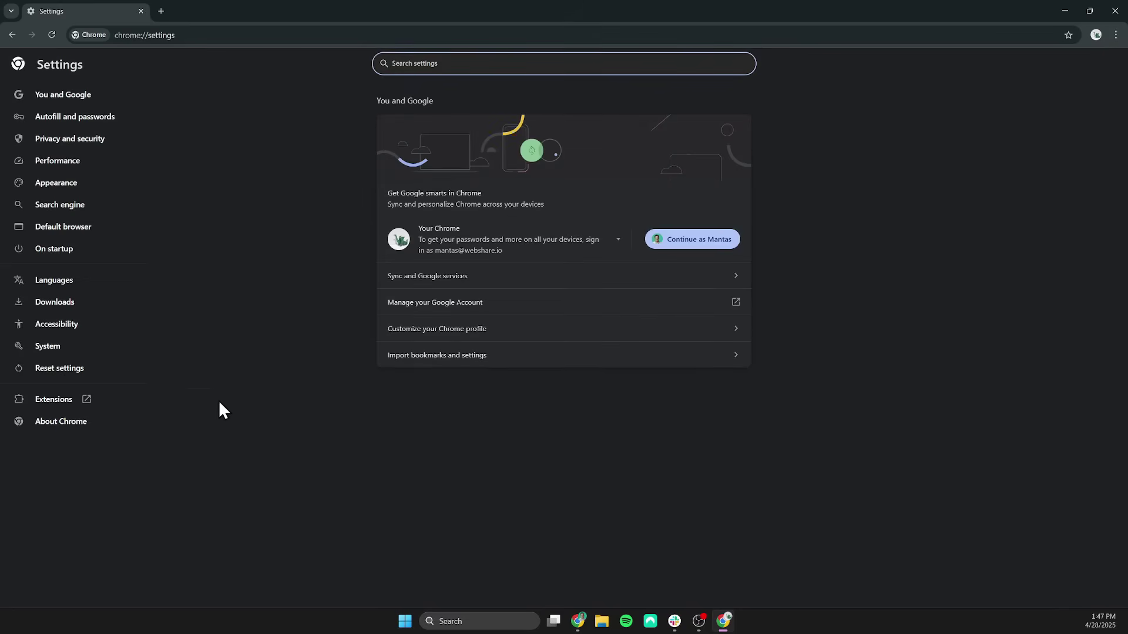
click(75, 349)
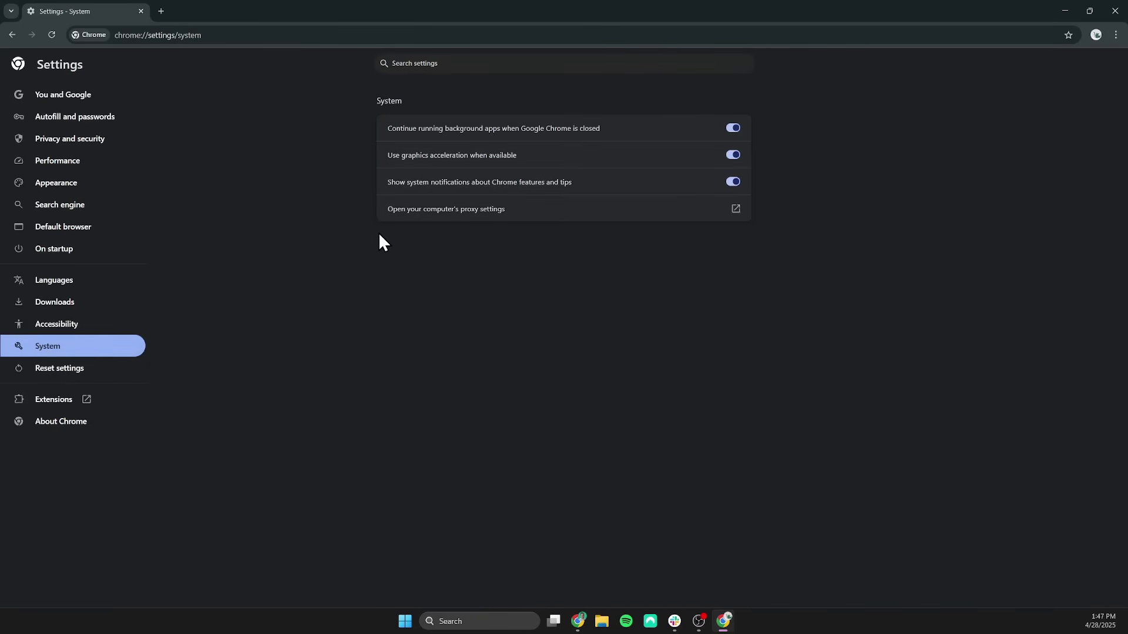
Step: Open the Windows Proxy page and its manual proxy server editor
click(430, 211)
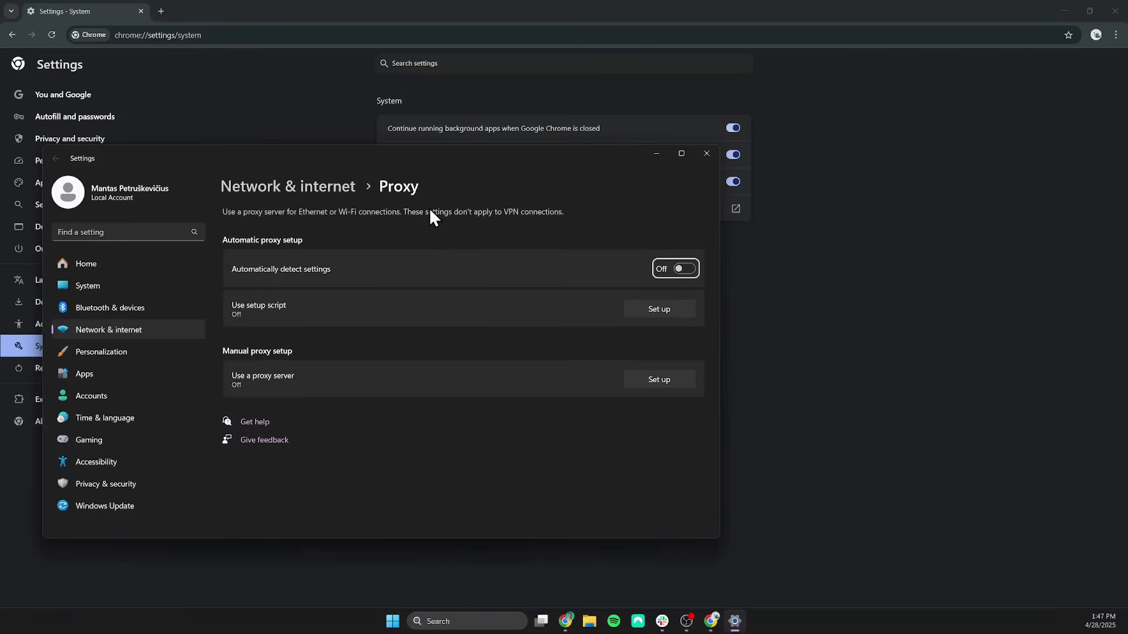
click(634, 379)
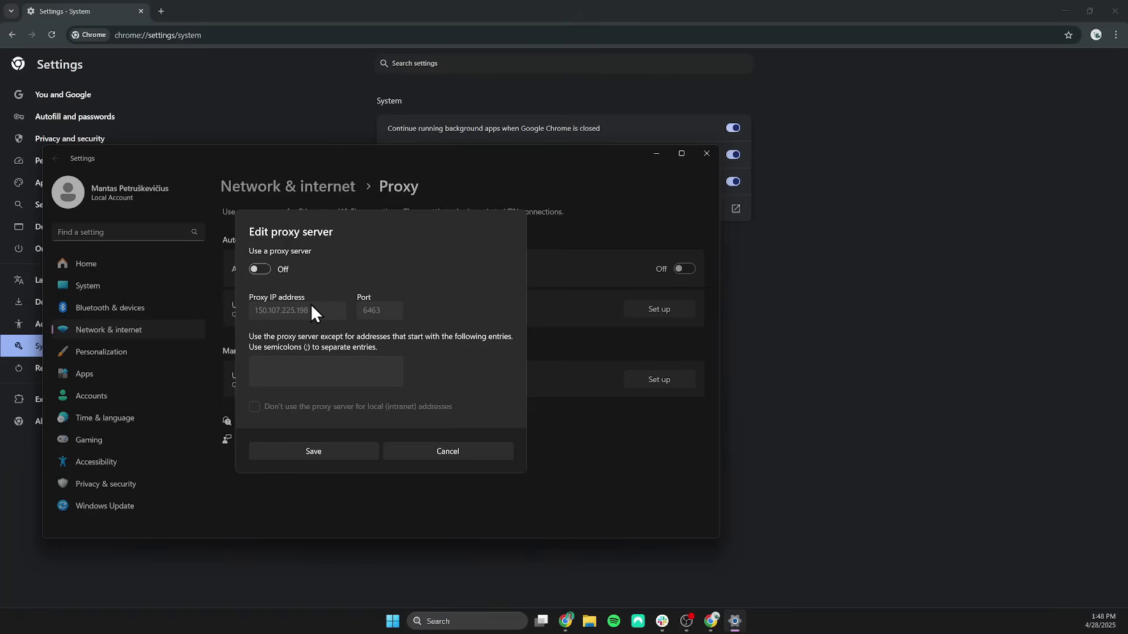
Step: Load webshare.io in a new tab and start the free Google sign-up
click(159, 10)
text(we)
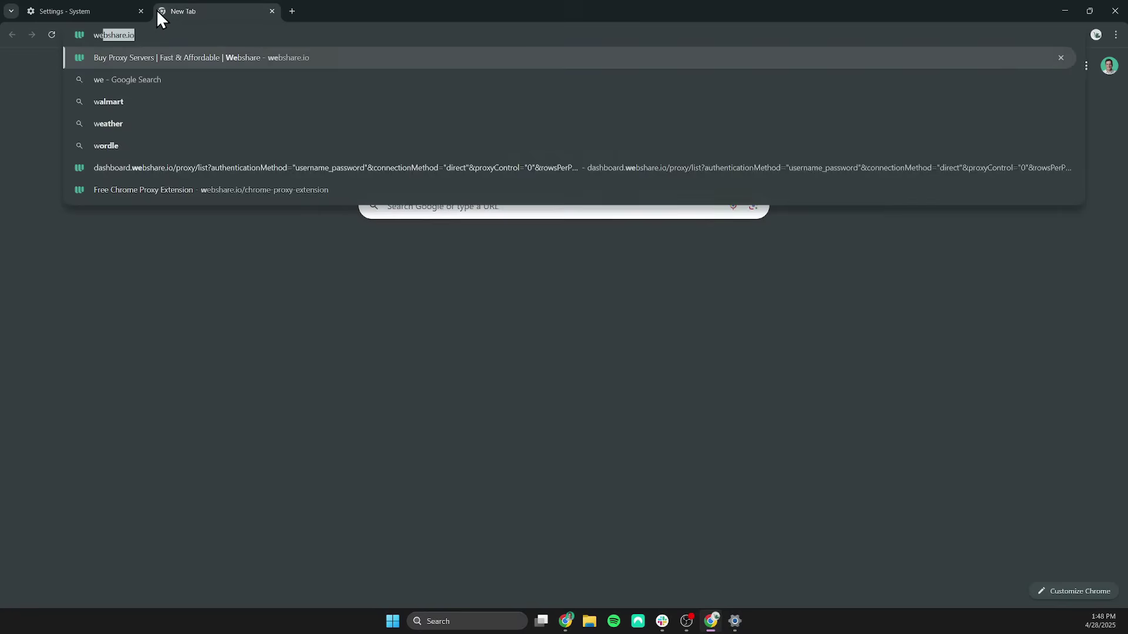
text(bshare.io)
key(Return)
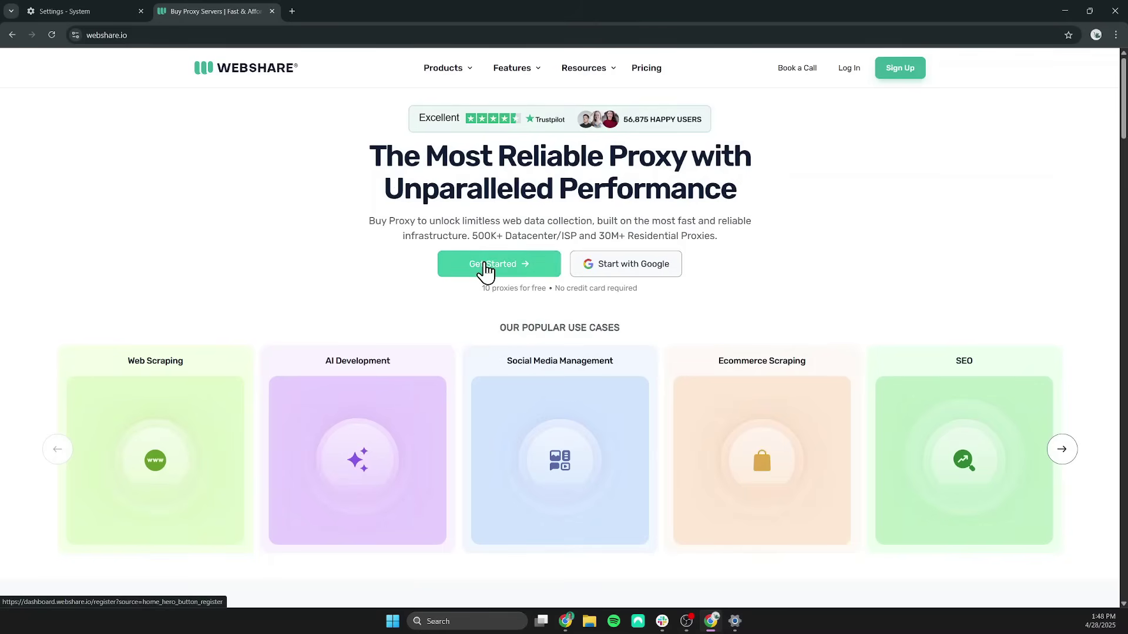
click(484, 271)
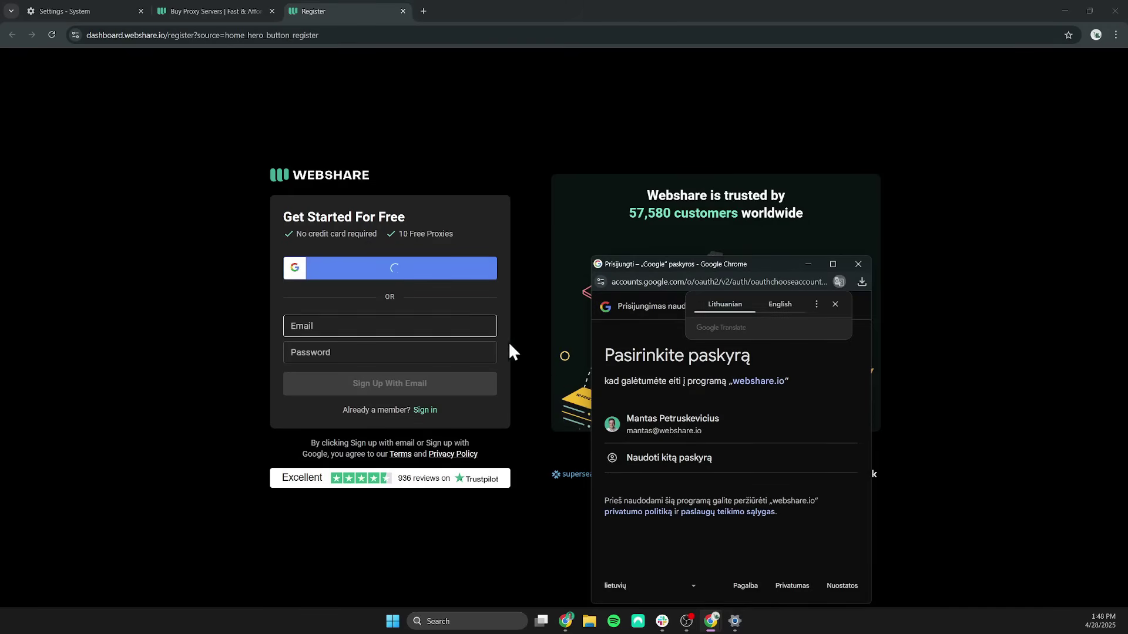
Step: Sign up with Google, dismiss the welcome dialog, and copy proxy address 31.59.20.176
click(629, 427)
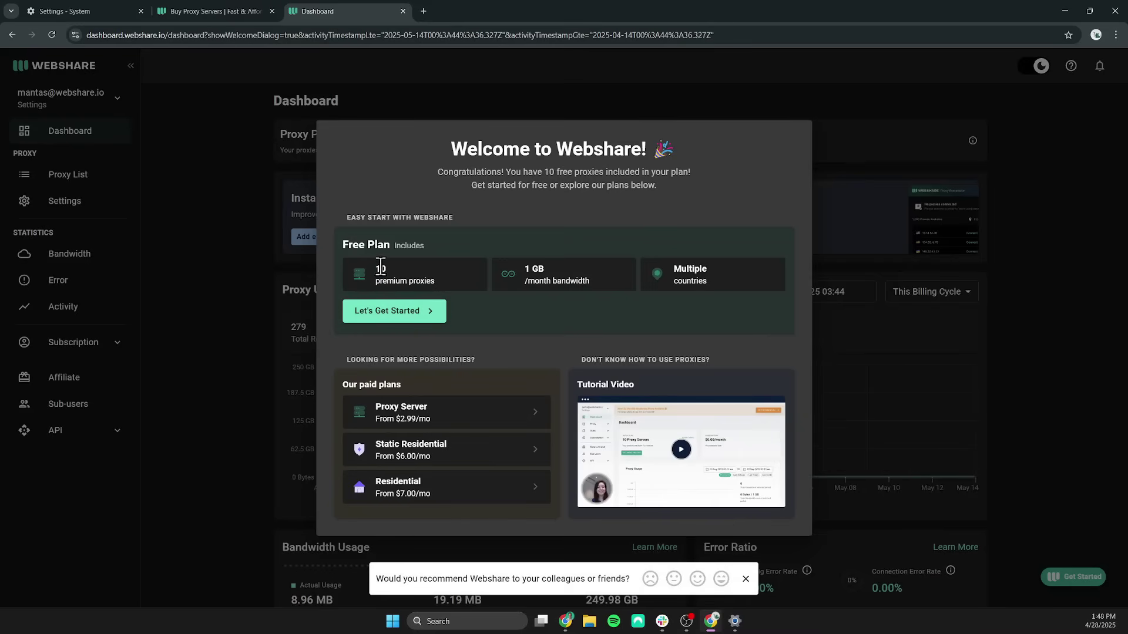
drag(374, 265, 431, 278)
click(440, 282)
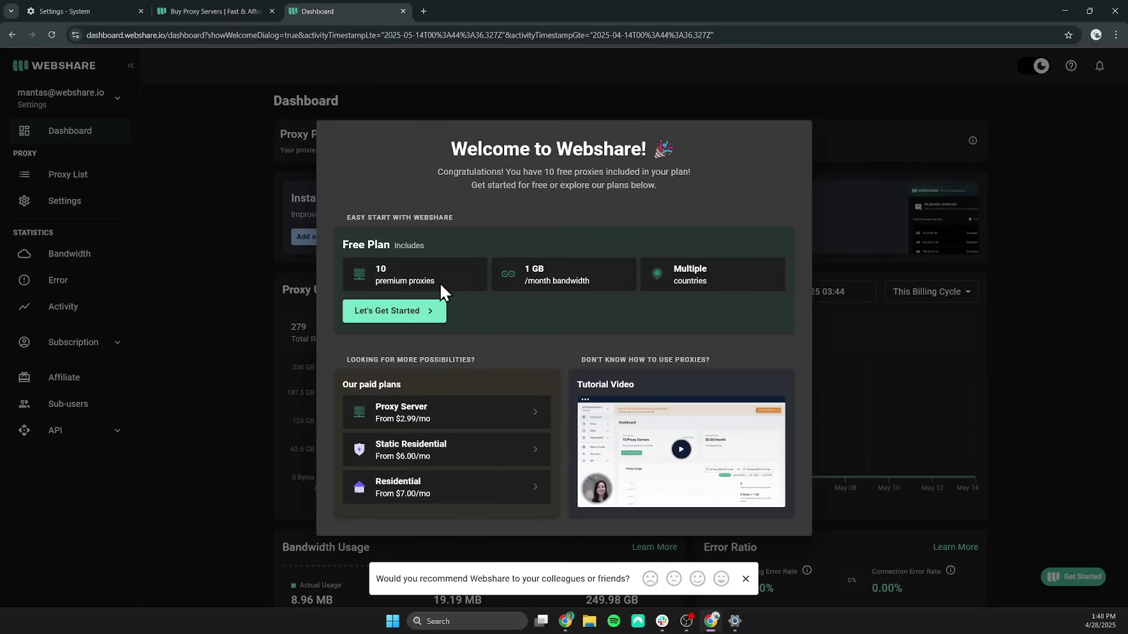
click(389, 314)
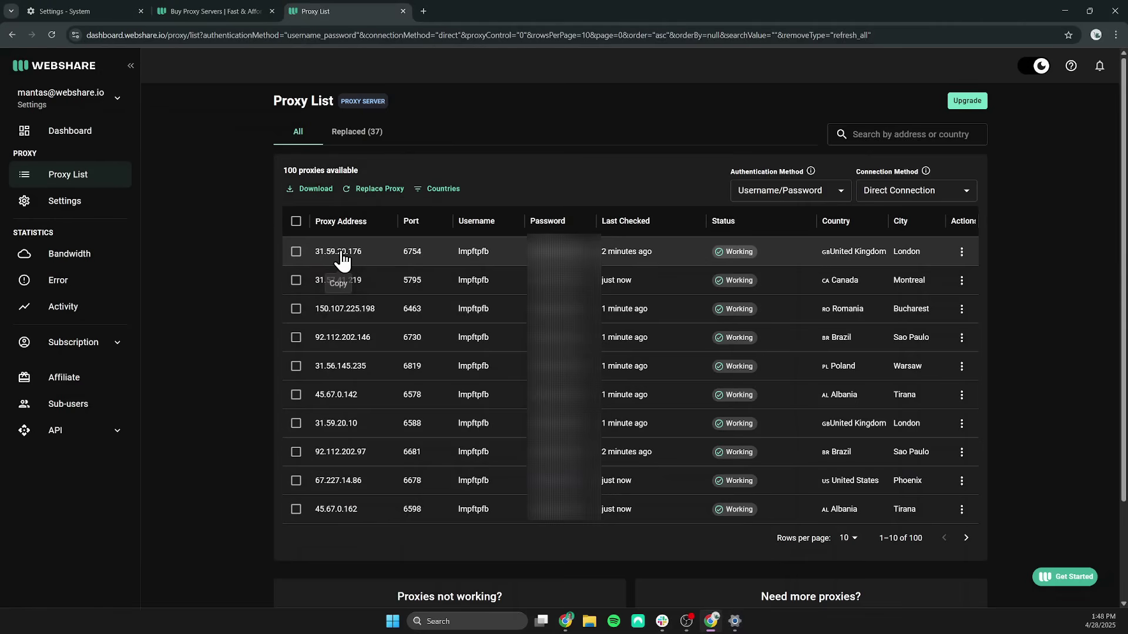
click(341, 256)
Step: Switch the manual proxy on and paste 31.59.20.176 as its address
click(735, 622)
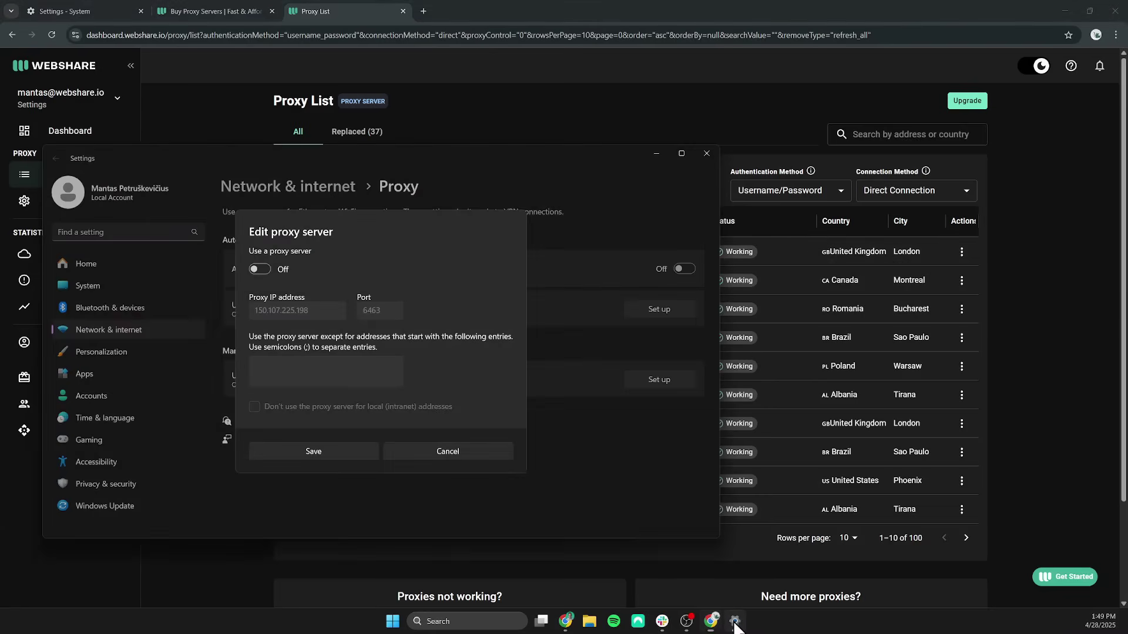
click(265, 270)
click(278, 310)
key(ctrl+a)
text(31.59.20.176)
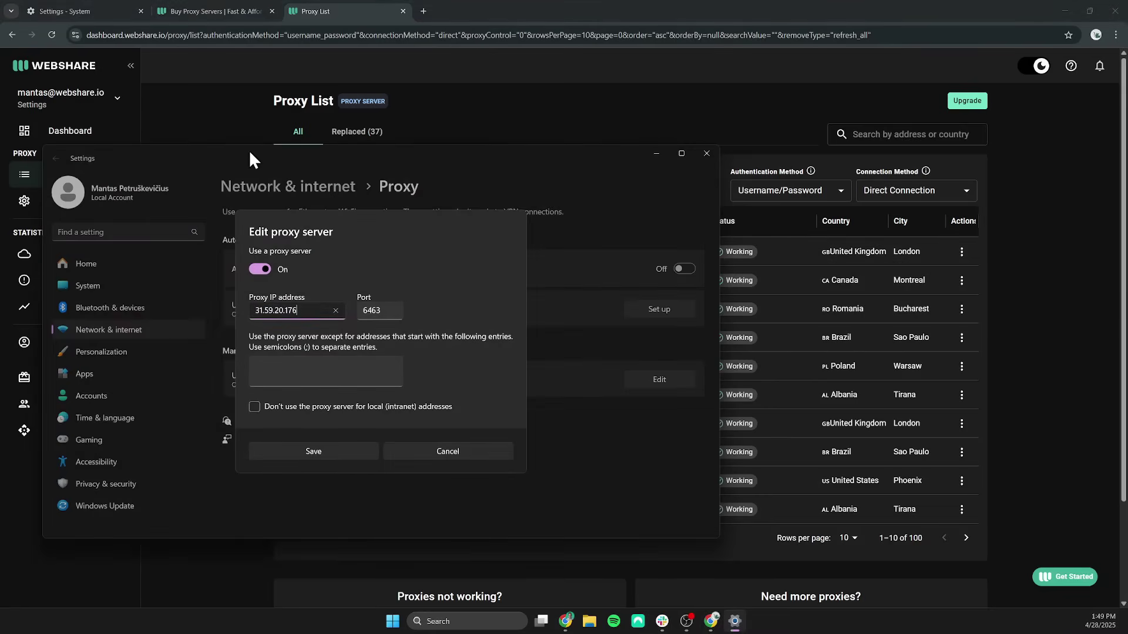
Step: Copy port 6754 from Webshare into the Port field and save the proxy
click(244, 131)
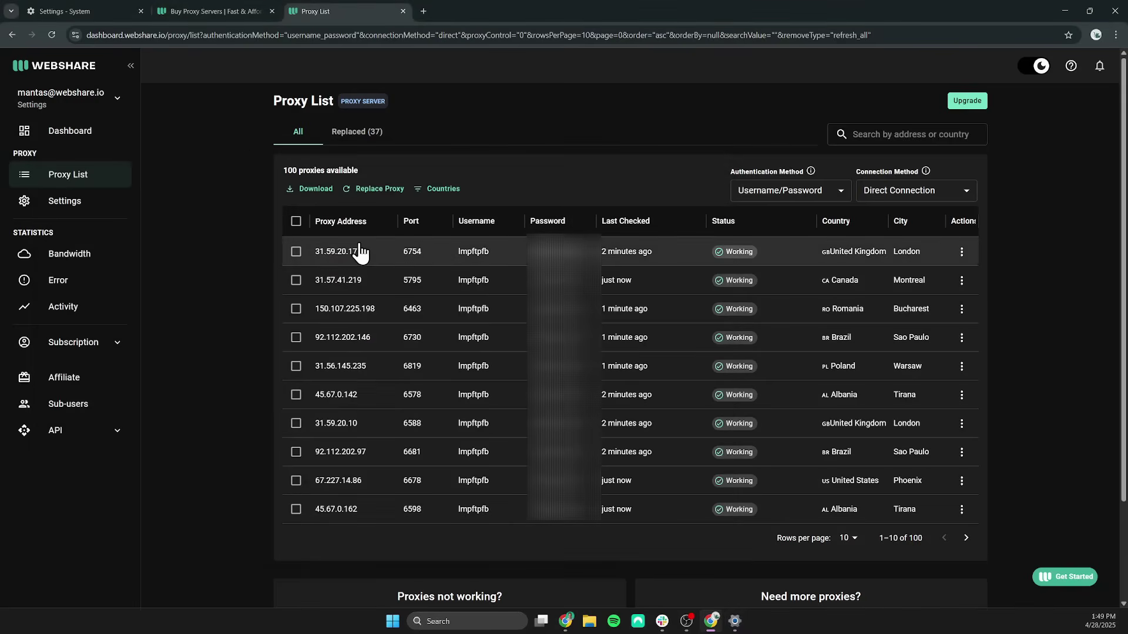
click(414, 255)
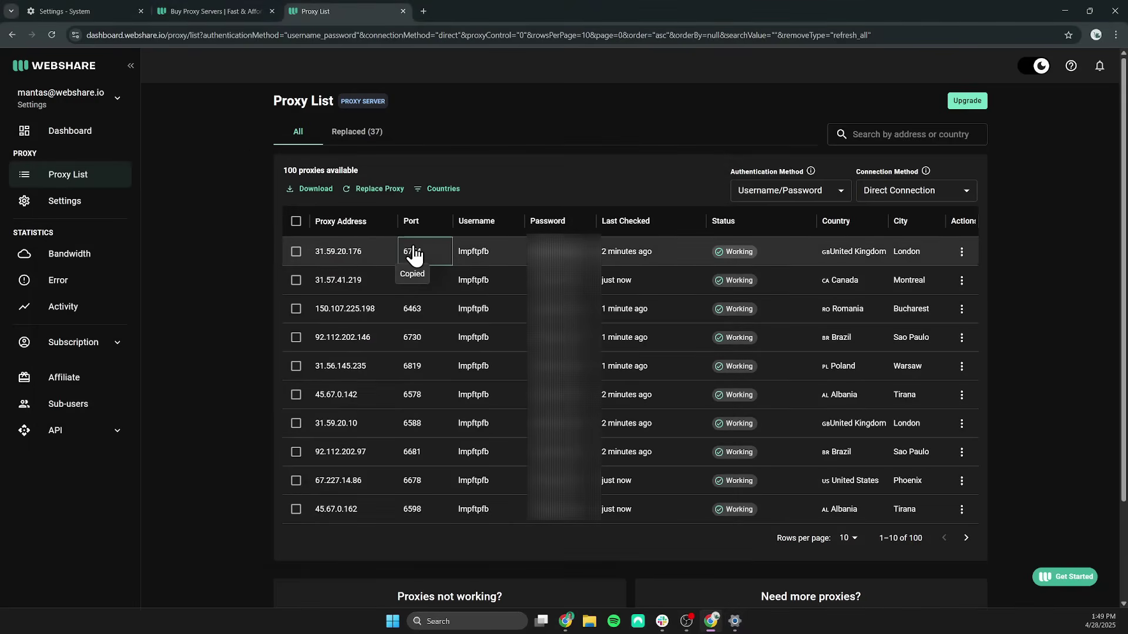
click(735, 622)
double_click(373, 309)
right_click(374, 310)
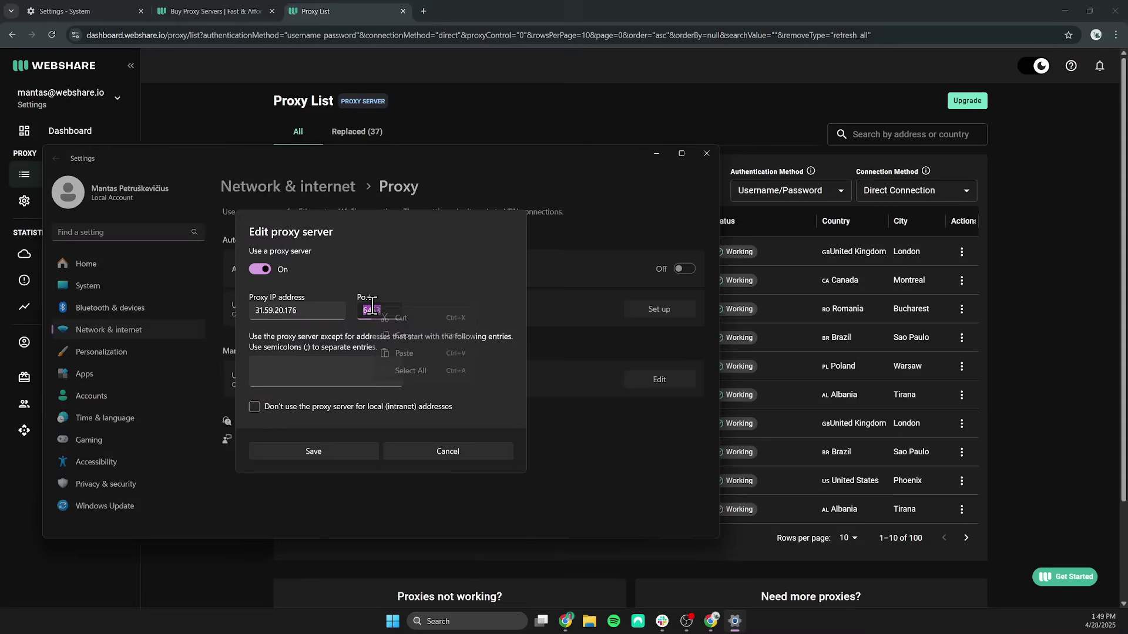
click(396, 353)
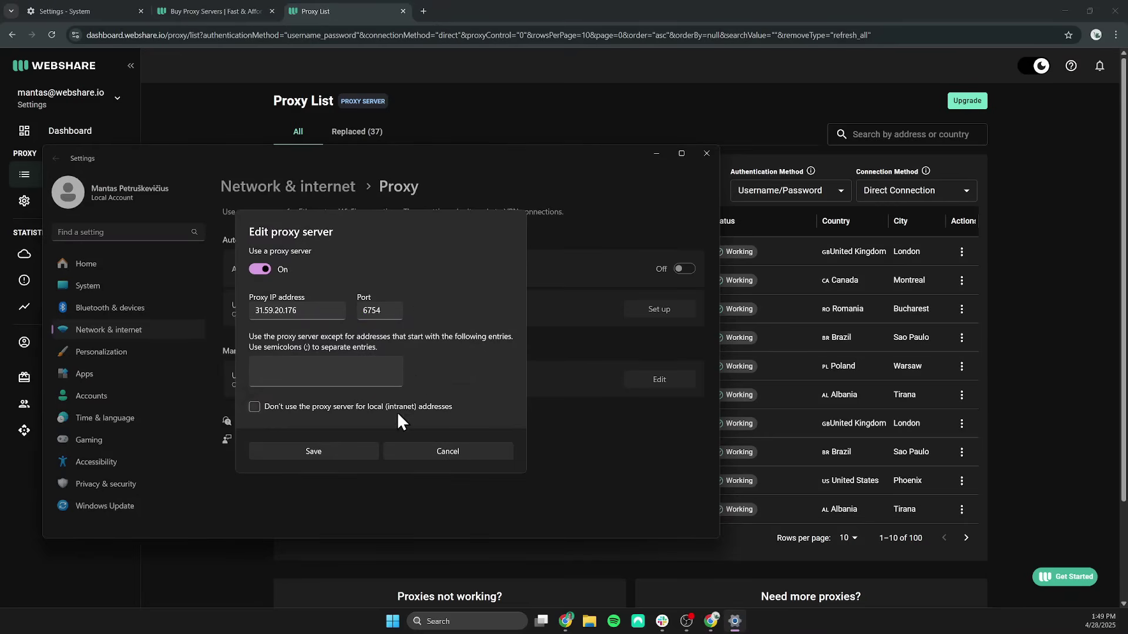
click(343, 448)
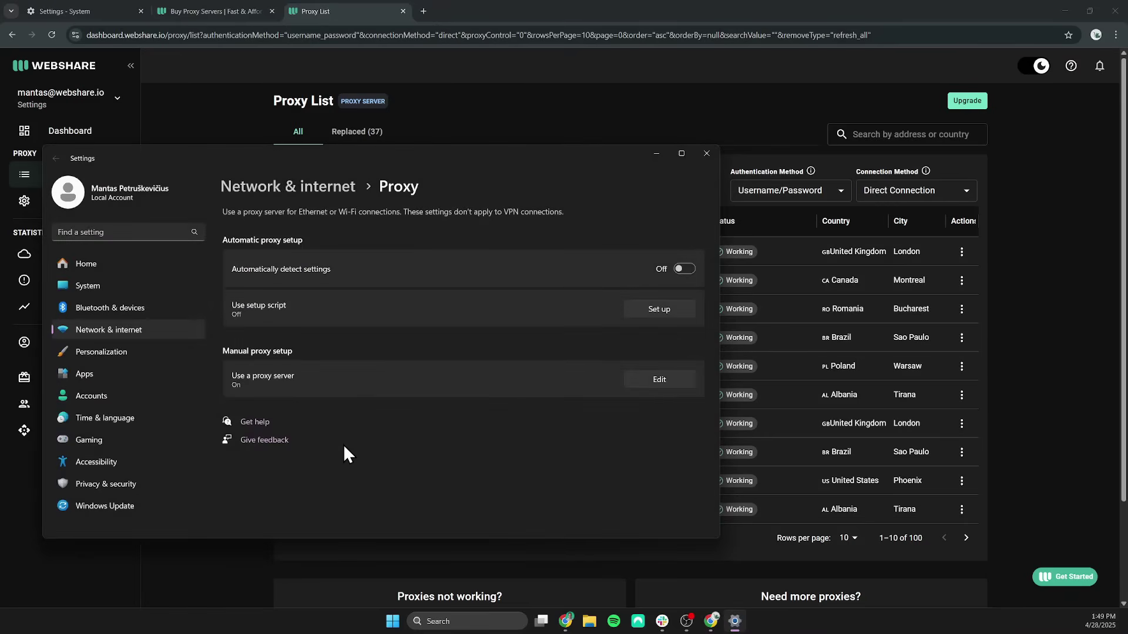
Step: Enter the Webshare username and password in the proxy Sign in dialog
click(423, 132)
text(lmp)
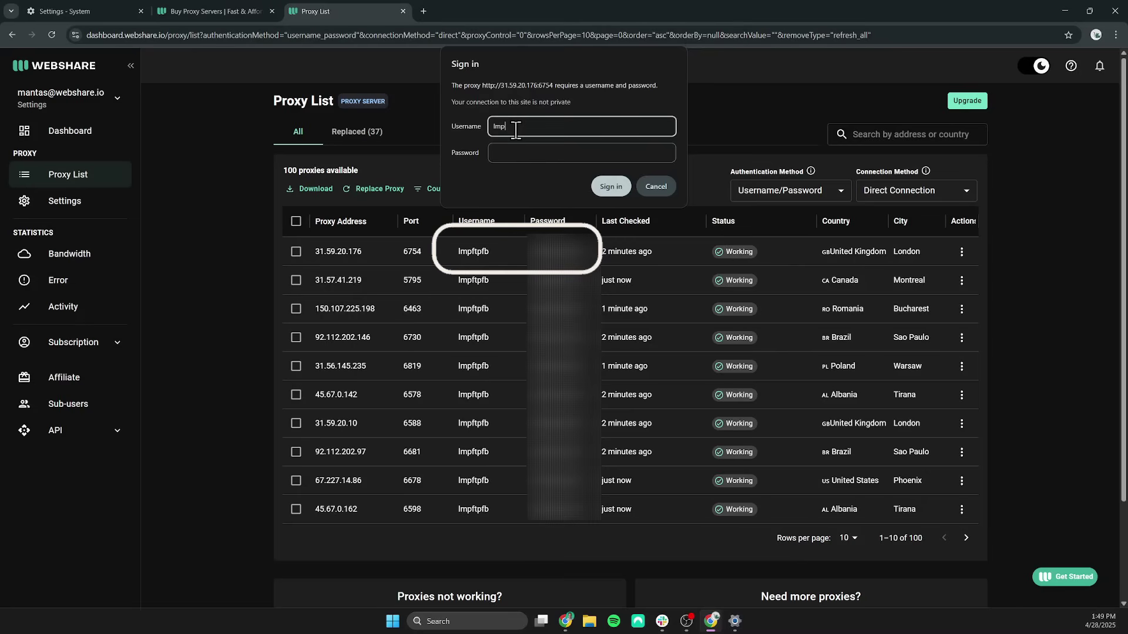
text(ftpf)
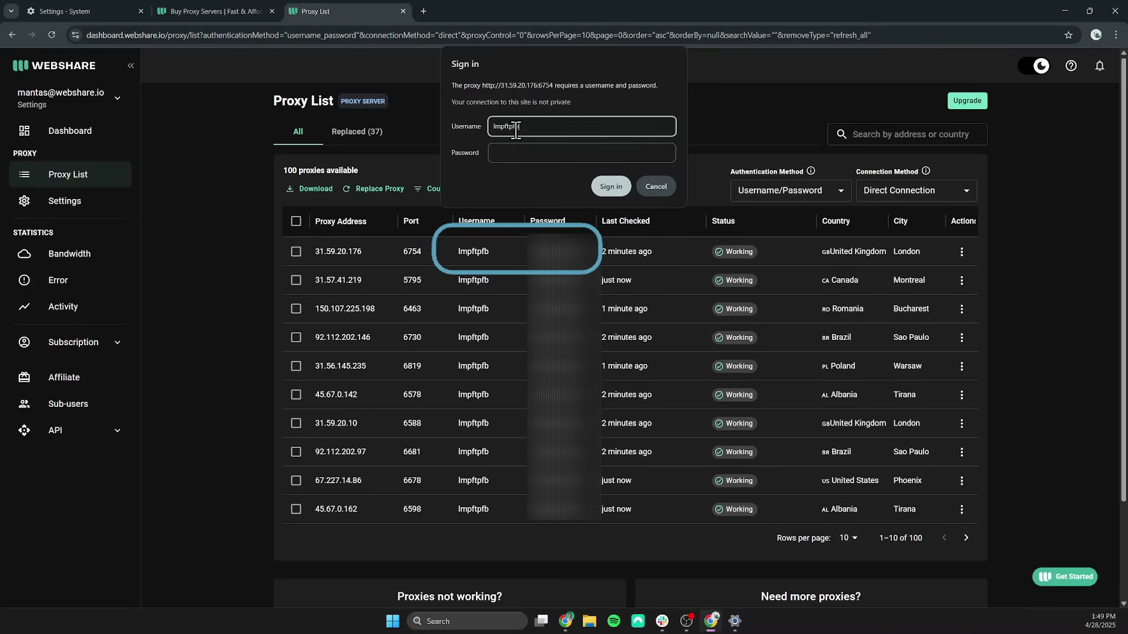
key(Tab)
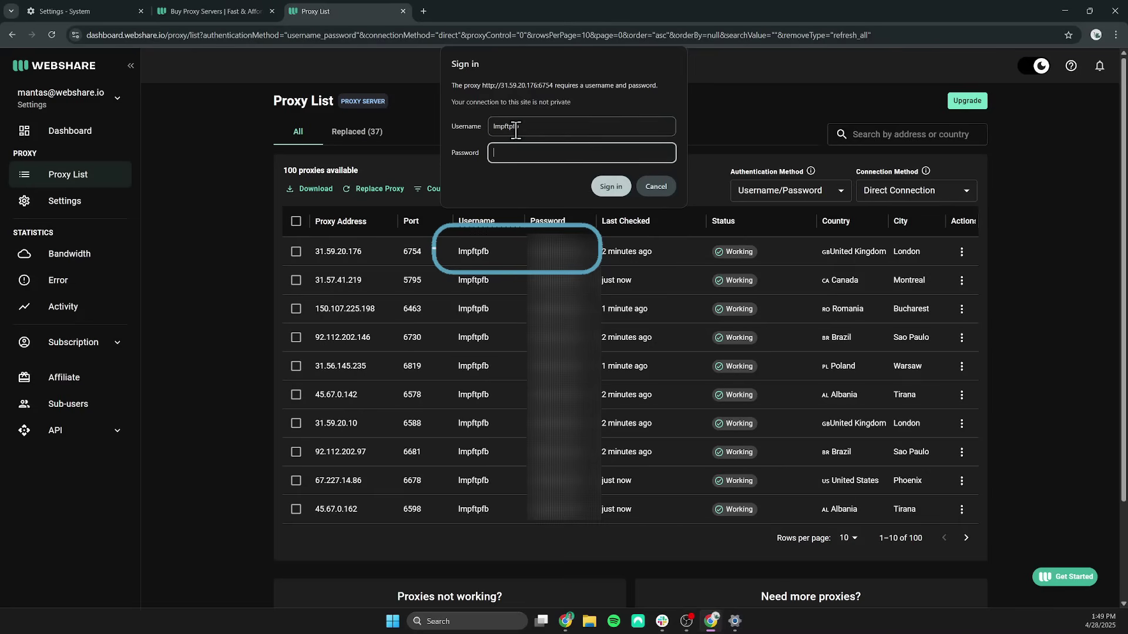
text(****)
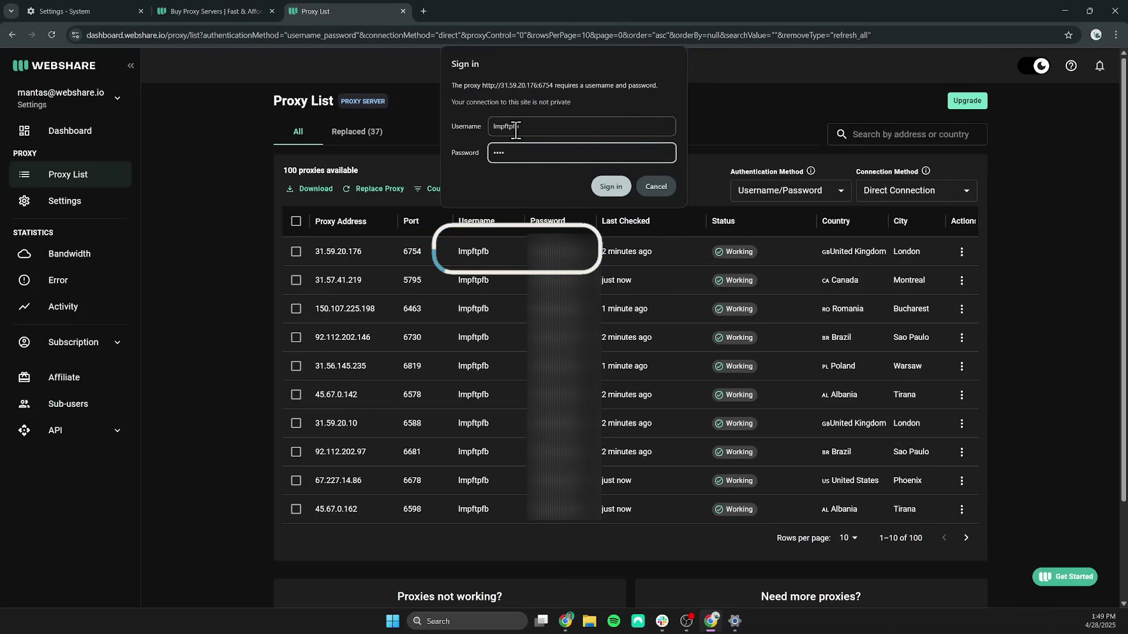
click(600, 188)
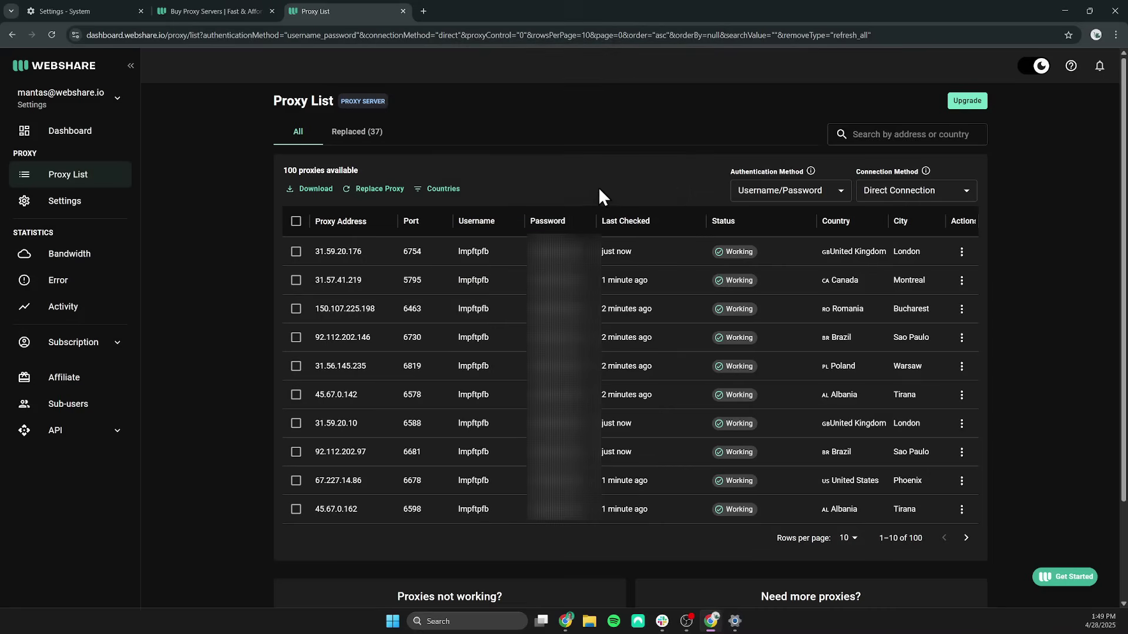
click(426, 11)
click(439, 34)
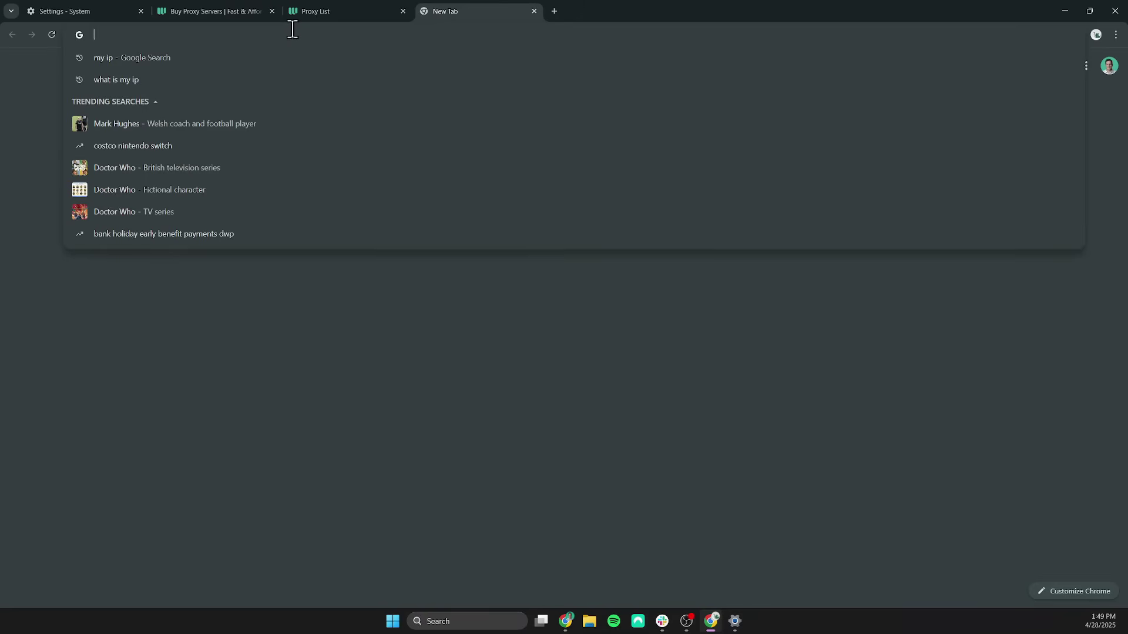
text(my ip)
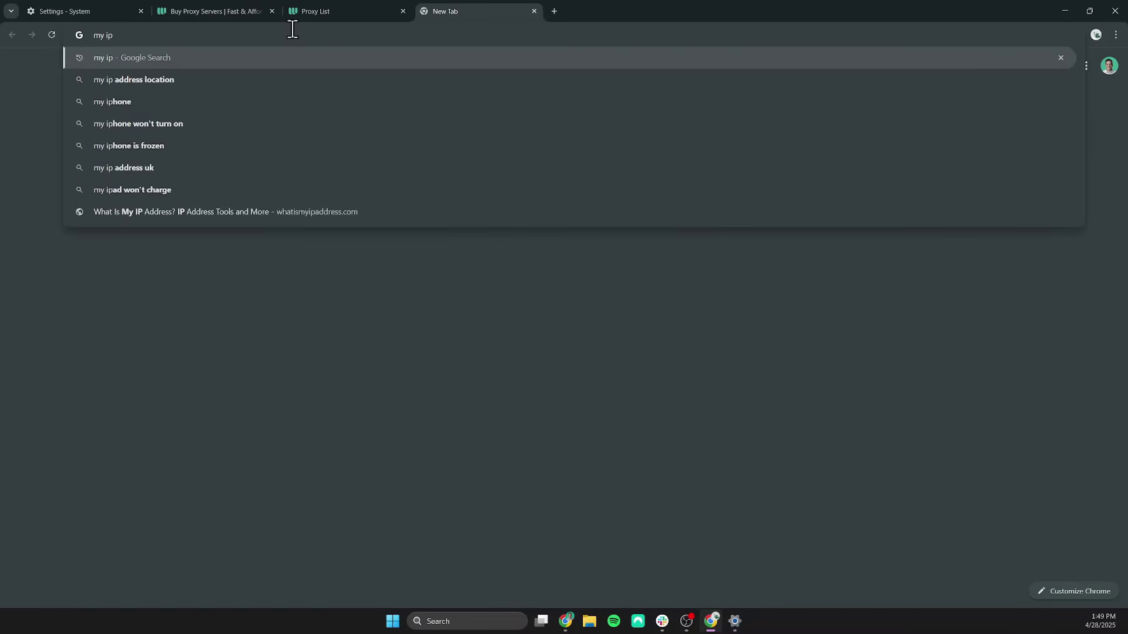
key(Return)
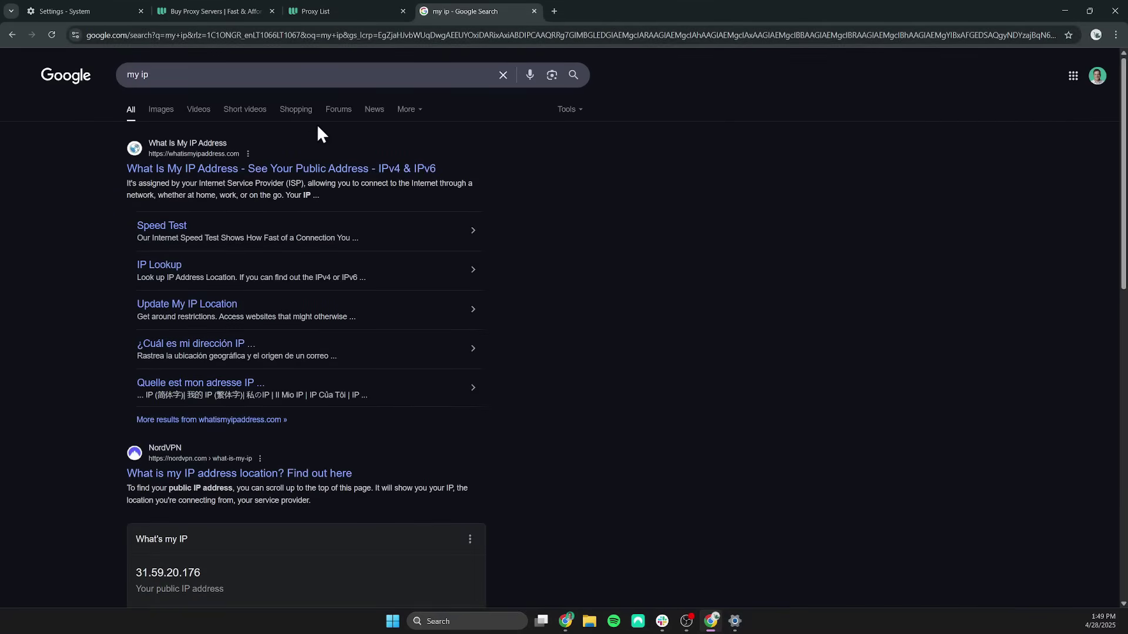
scroll(316, 134, down, 3)
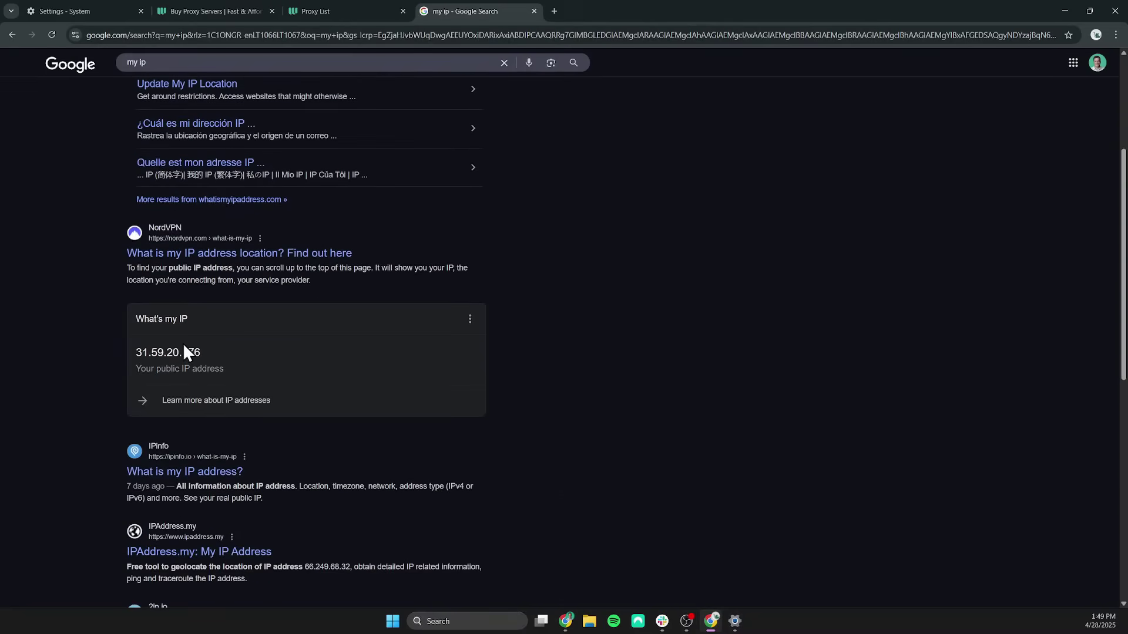
double_click(176, 352)
Step: Select the first Webshare proxy address to compare with the searched IP
click(315, 10)
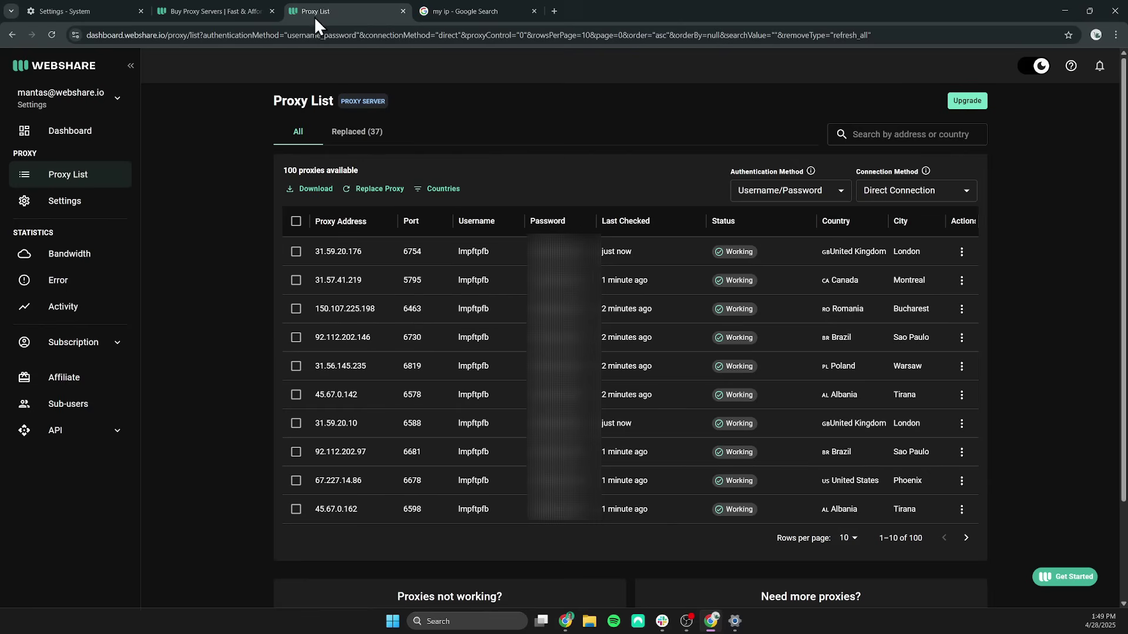
double_click(331, 256)
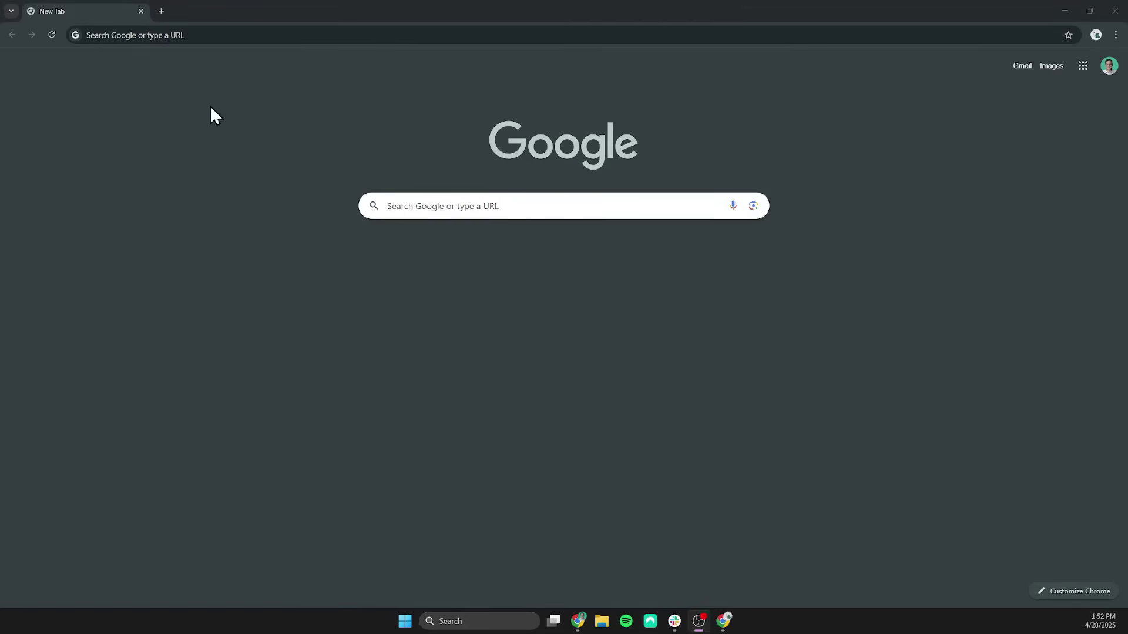
Step: Load webshare.io and open the Proxy Extension for Chrome store listing
click(180, 35)
text(we)
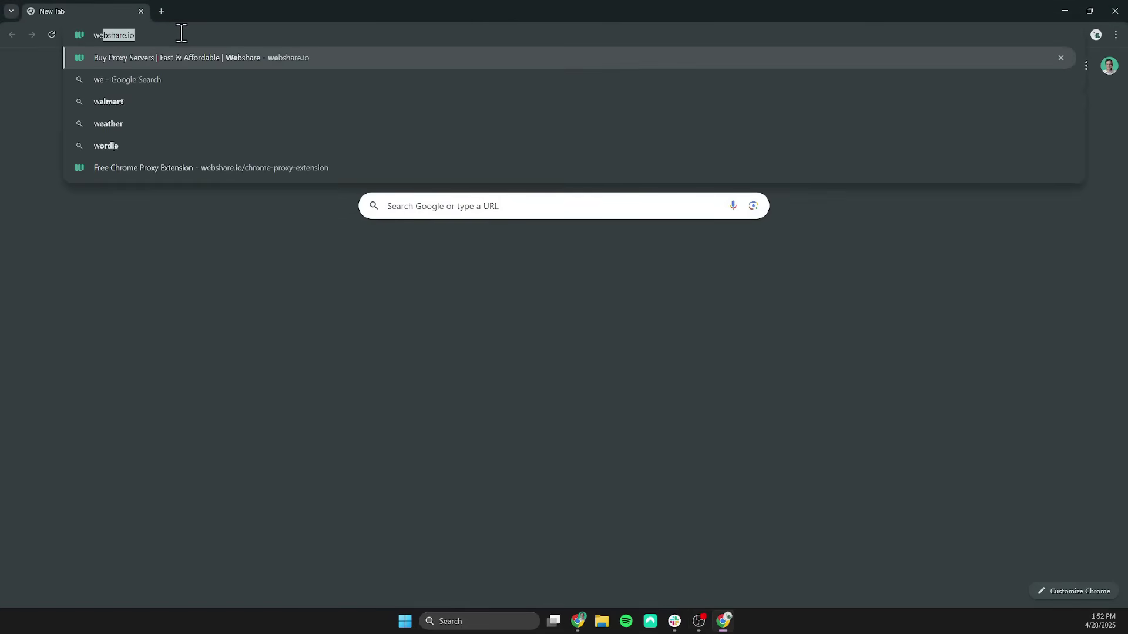
text(bshare.io)
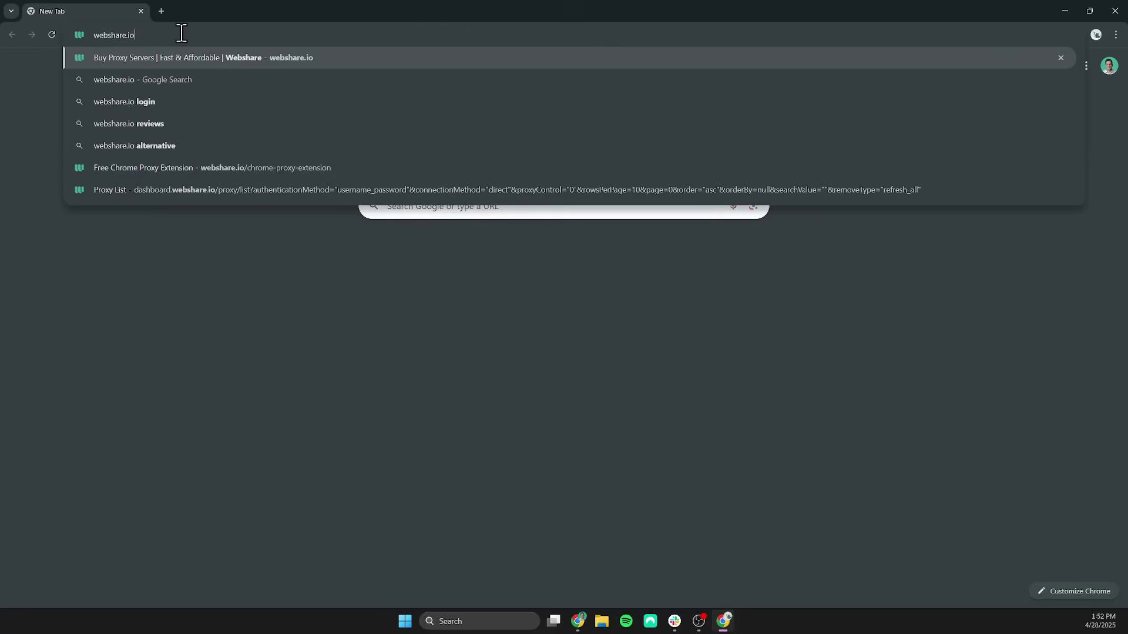
key(Return)
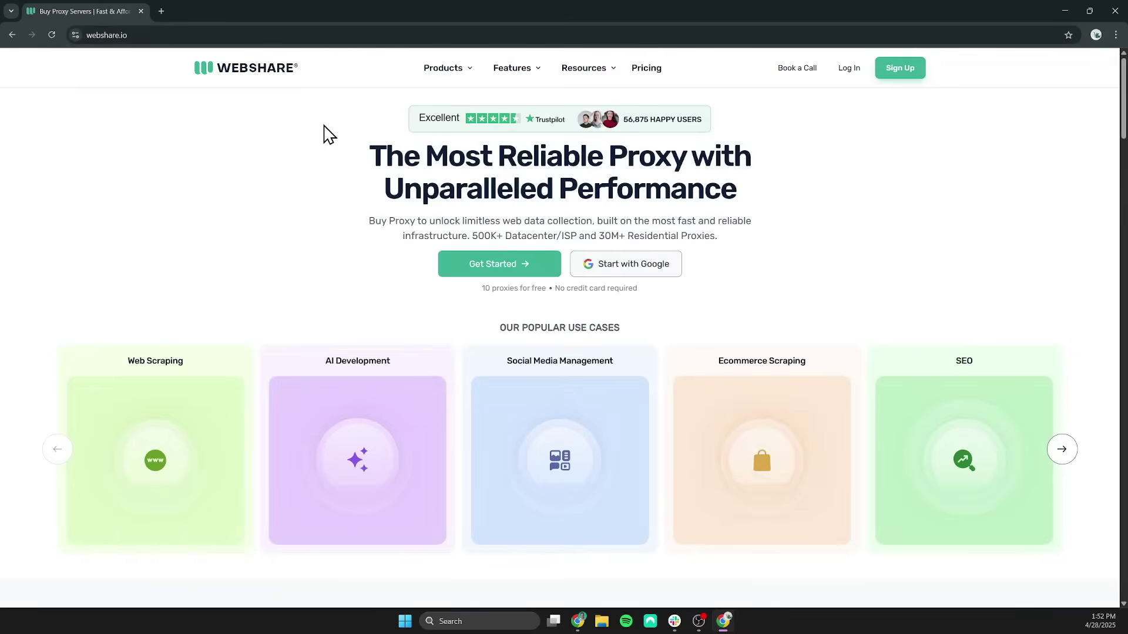
mouse_move(448, 68)
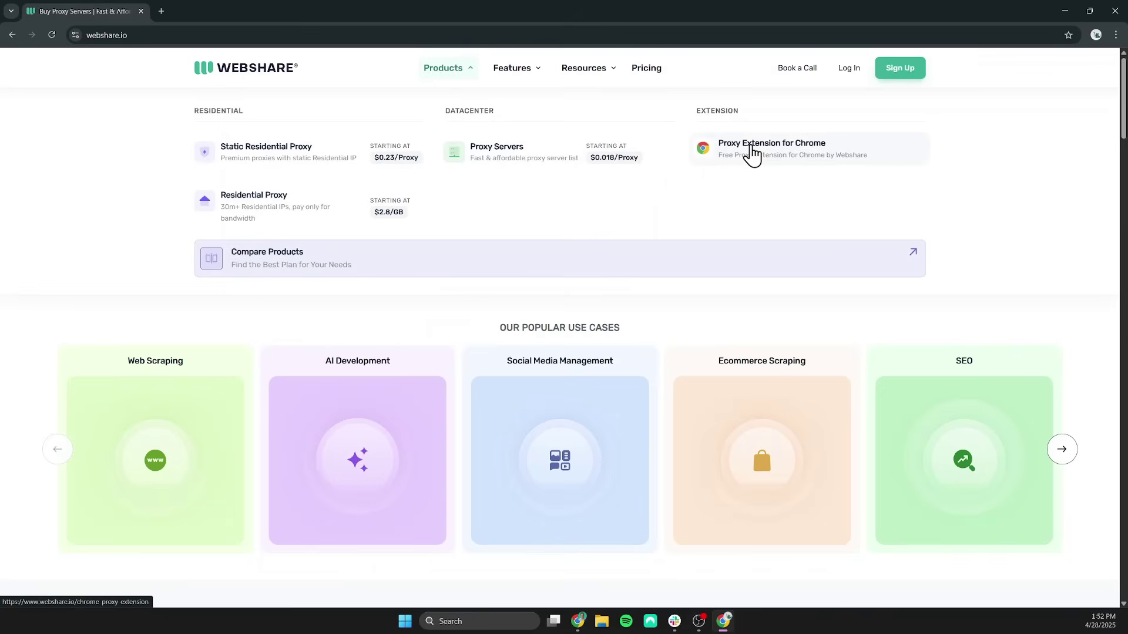
click(751, 154)
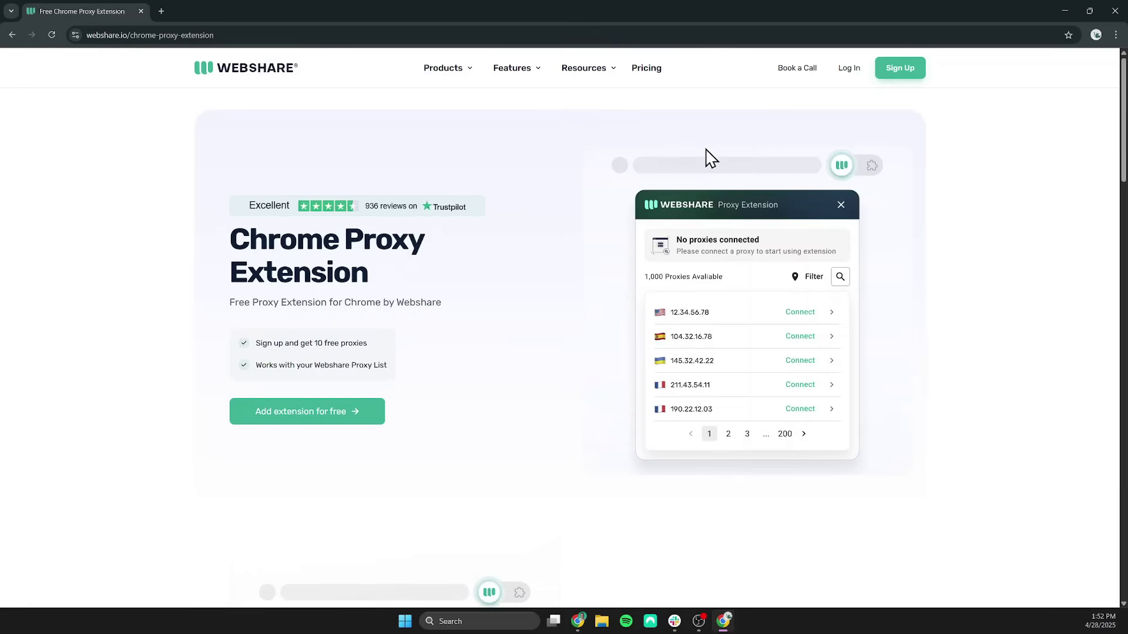
click(334, 411)
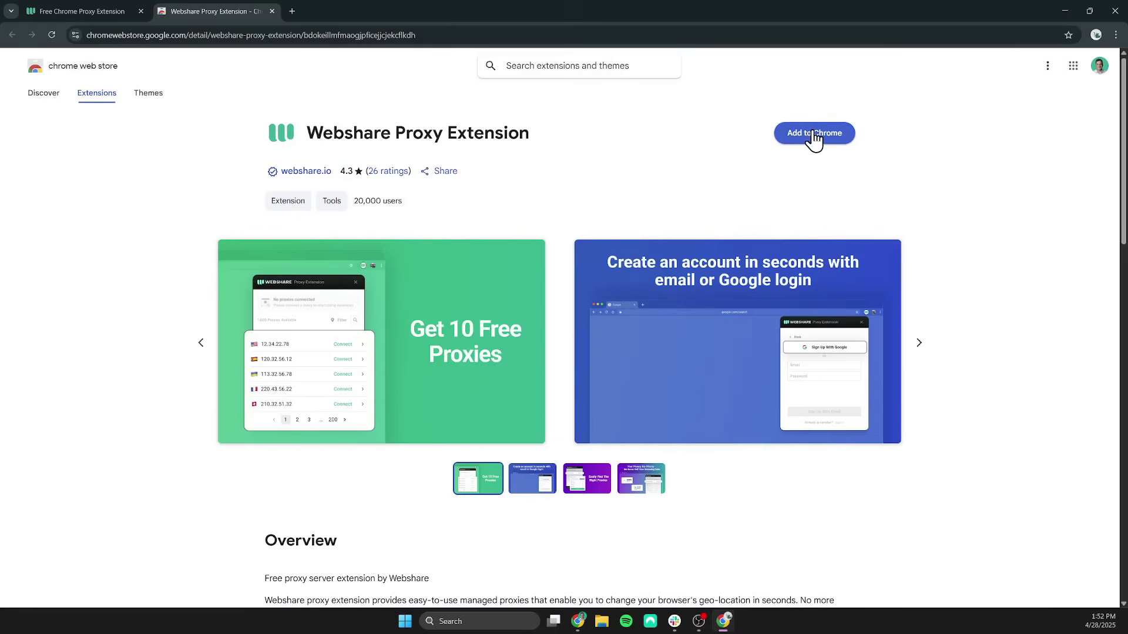
Step: Add the Webshare Proxy Extension to Chrome and pin it to the toolbar
click(811, 133)
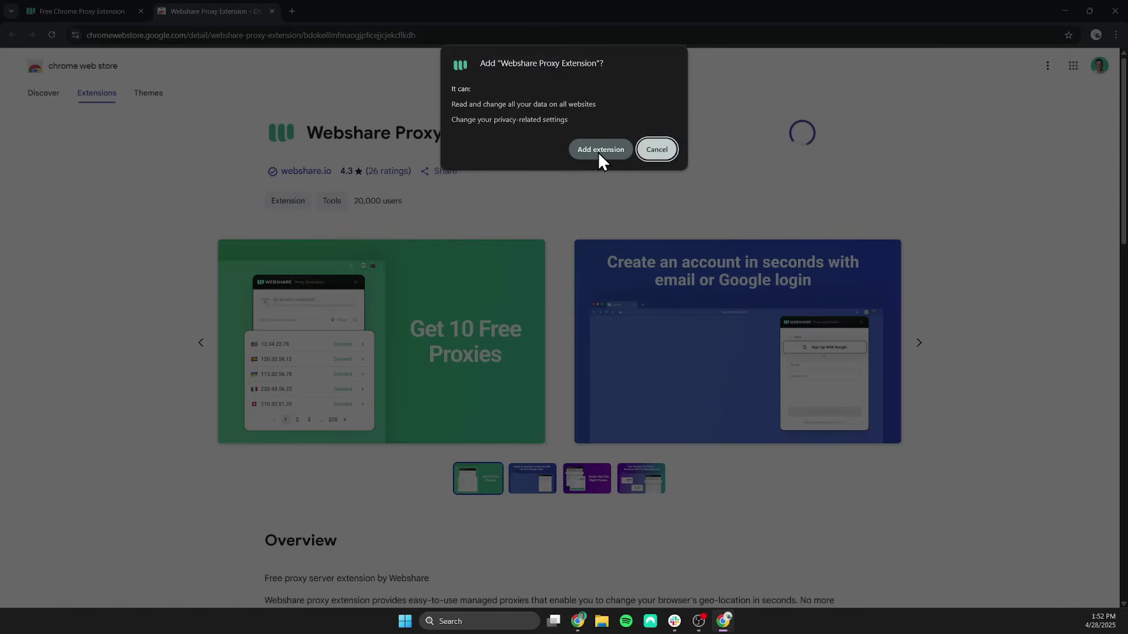
click(600, 153)
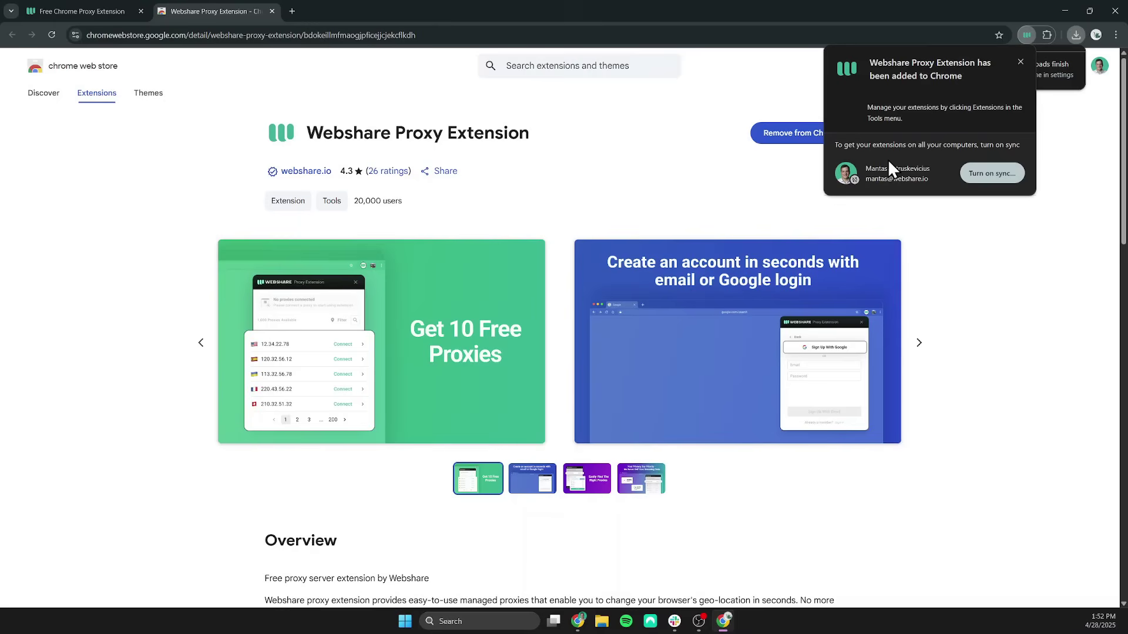
click(1021, 61)
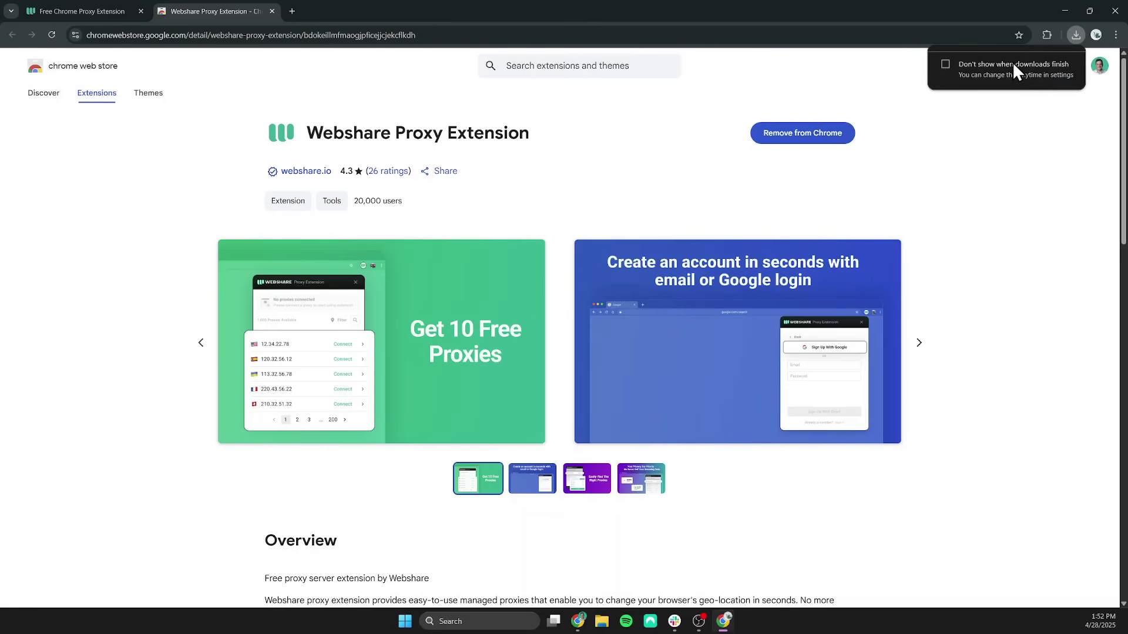
click(1049, 34)
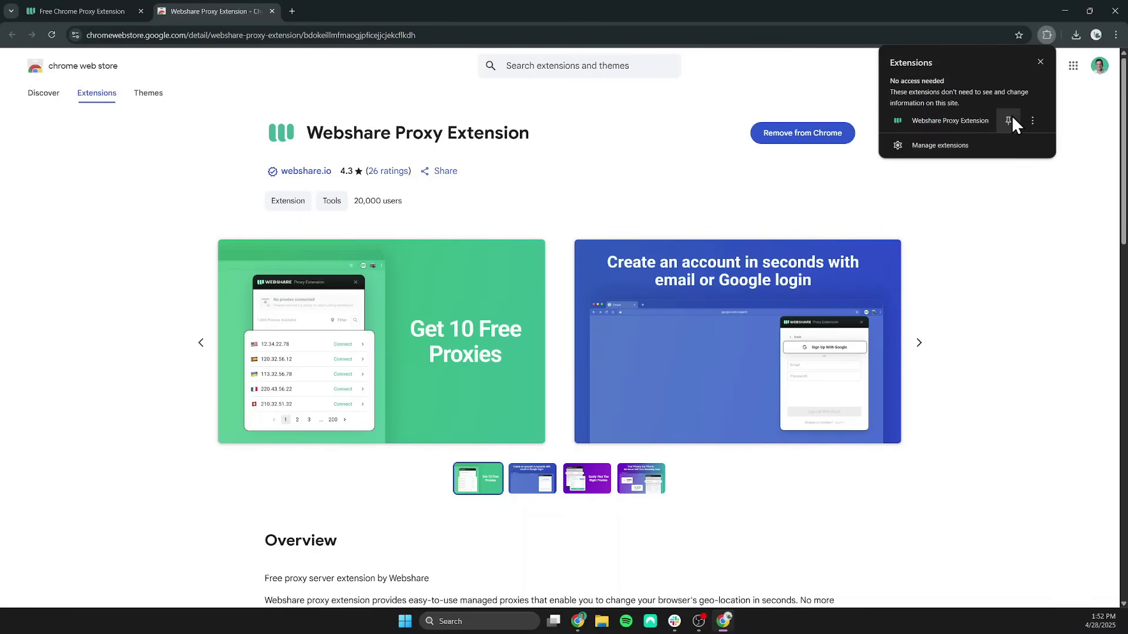
click(1009, 120)
Step: Open the Webshare Proxy Extension and sign in to it
click(1026, 34)
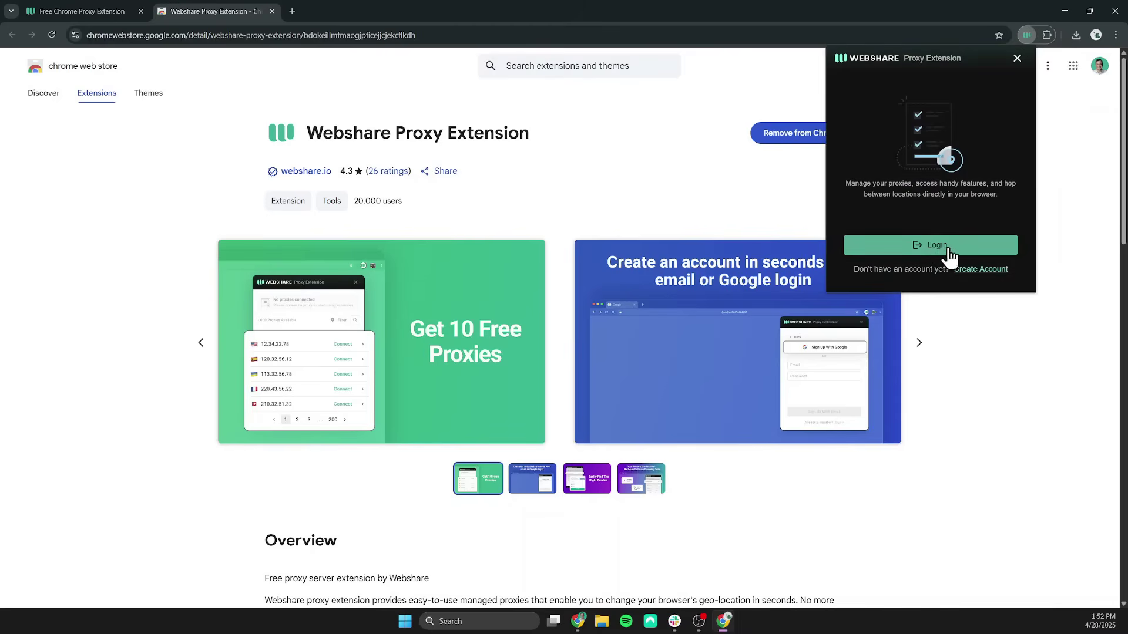
right_click(970, 269)
click(964, 276)
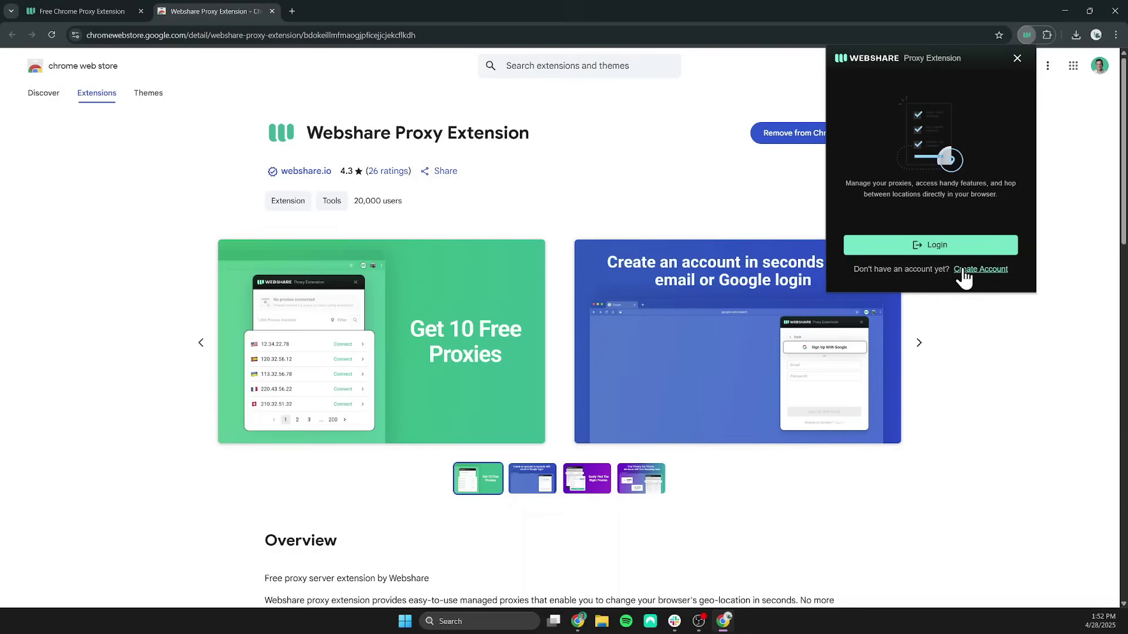
click(957, 247)
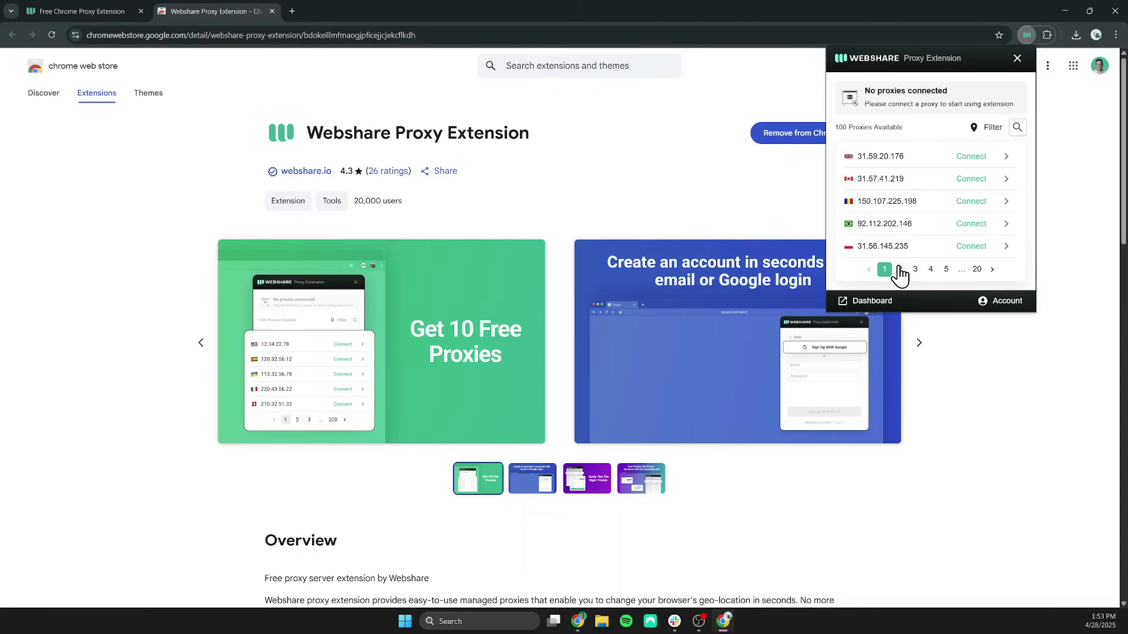
Step: Filter the proxy list to United Kingdom and connect to 45.39.20.89
click(990, 128)
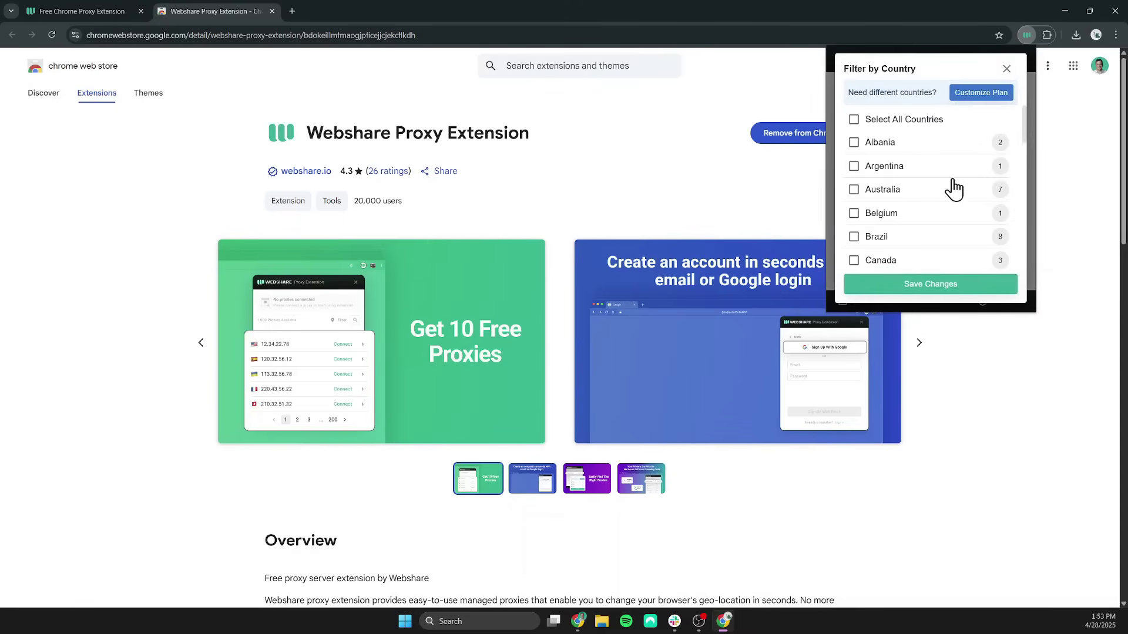
scroll(910, 231, down, 2)
scroll(911, 231, down, 2)
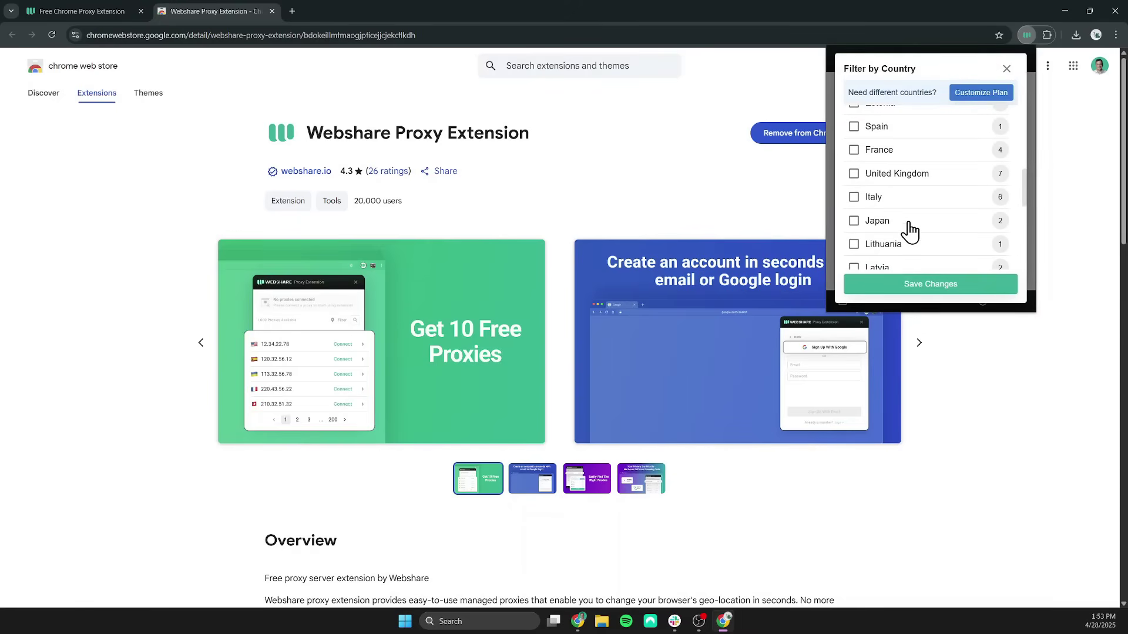
click(899, 175)
click(923, 280)
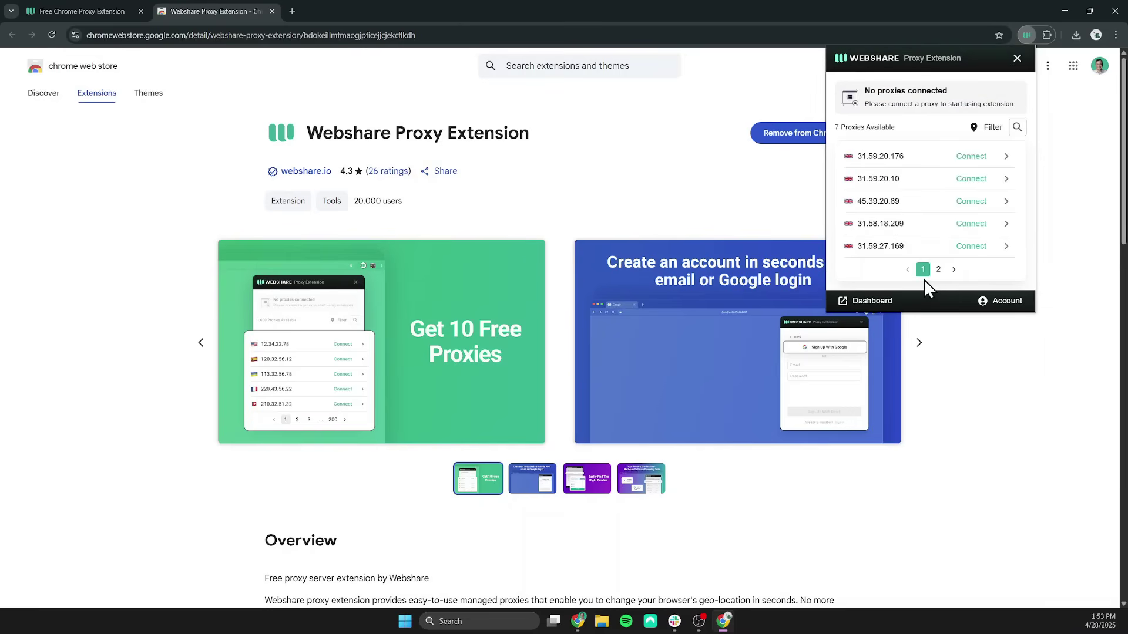
click(969, 203)
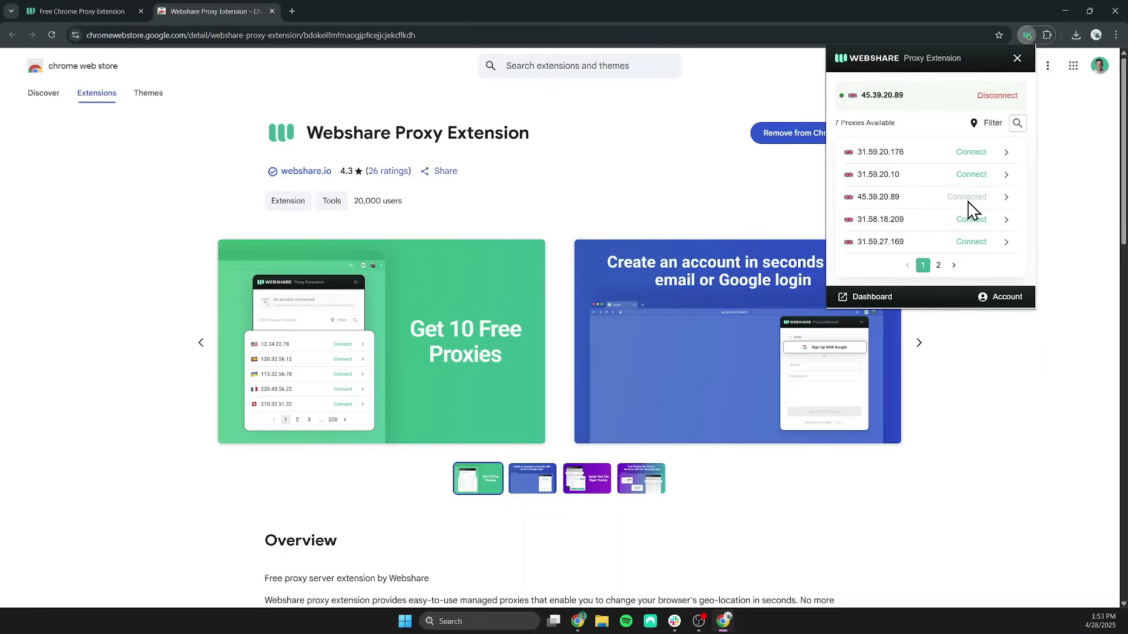
Step: Search 'my ip', highlight the public IP 45.39.20.89, and compare it with the extension
click(388, 34)
text(my ip)
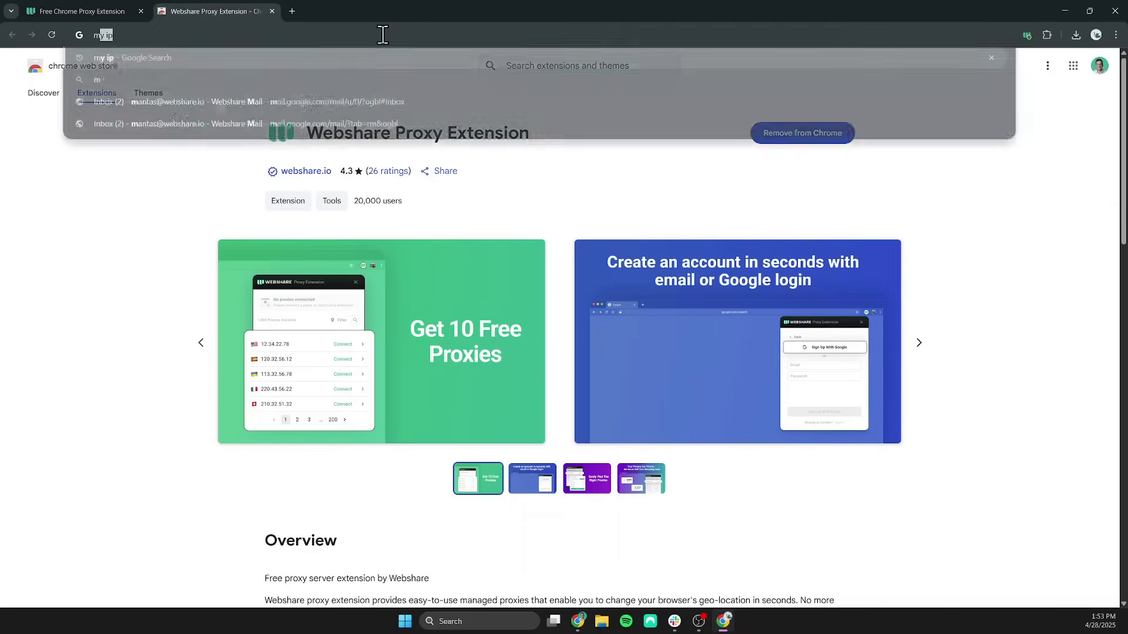
key(Return)
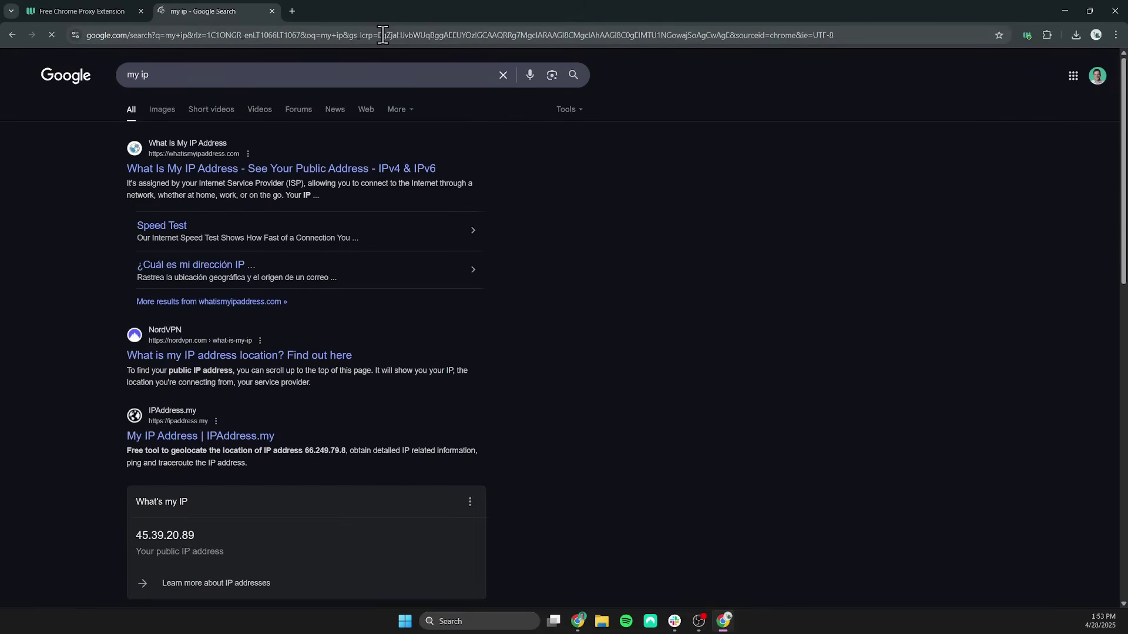
scroll(292, 188, down, 3)
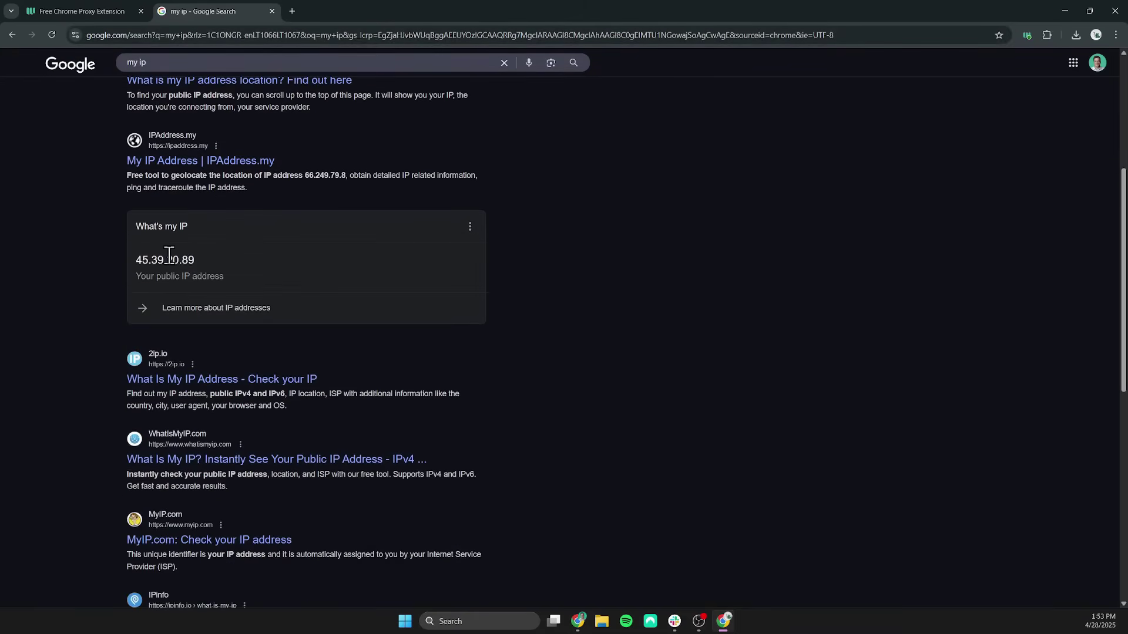
double_click(169, 255)
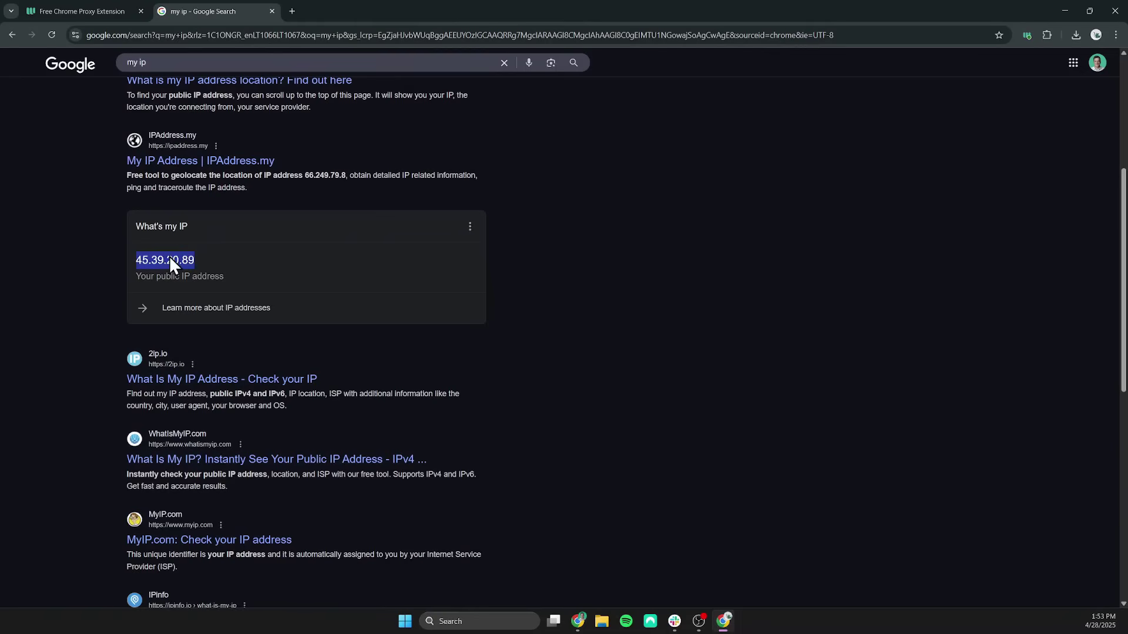
click(1026, 36)
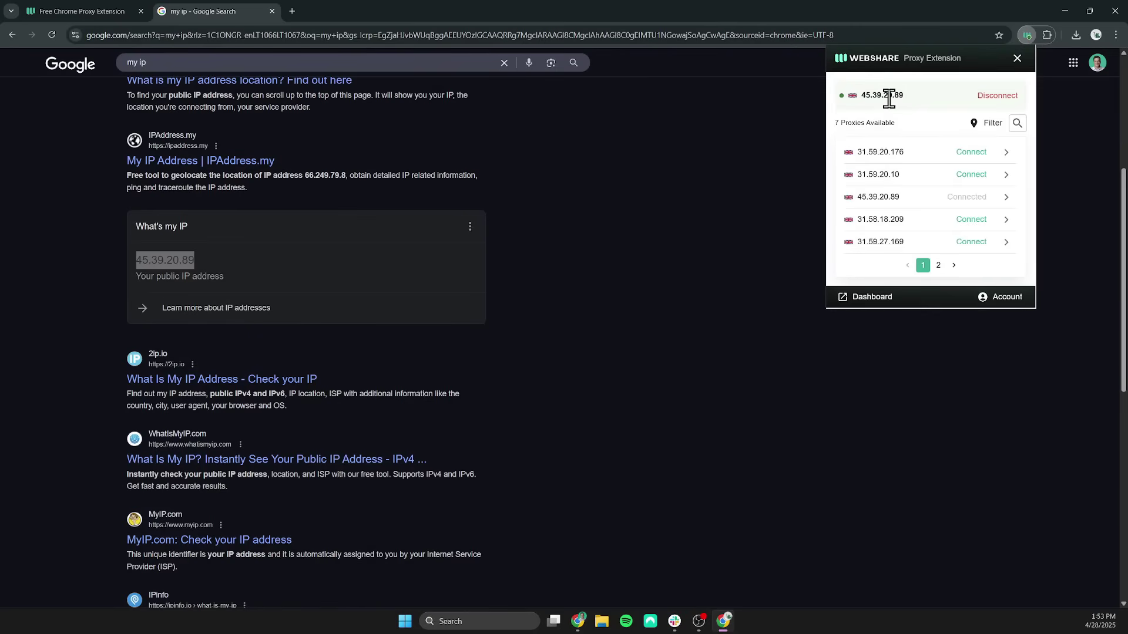